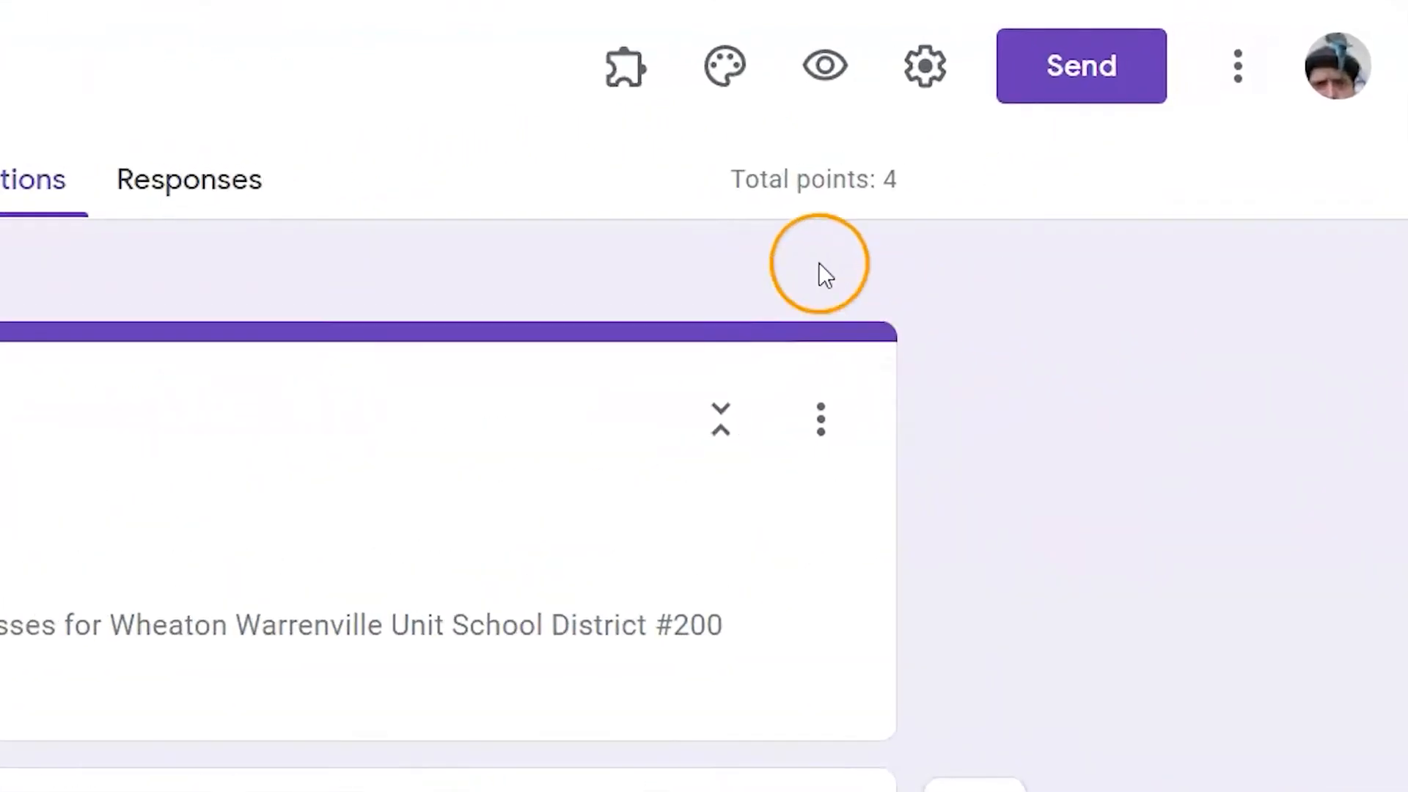
Step: Set the form's header image to the colorful candy picture from the Work and School themes
left_click(687, 92)
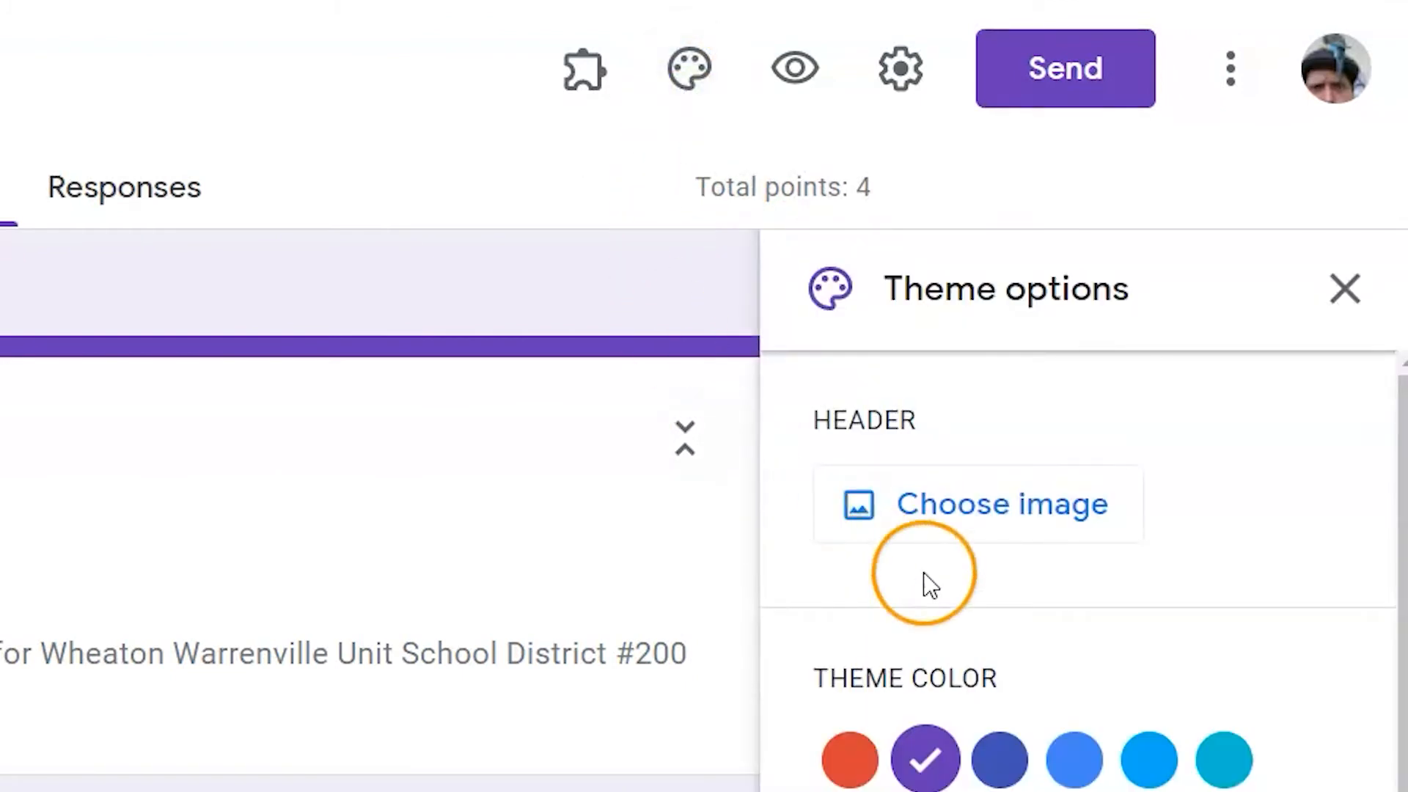
left_click(1029, 522)
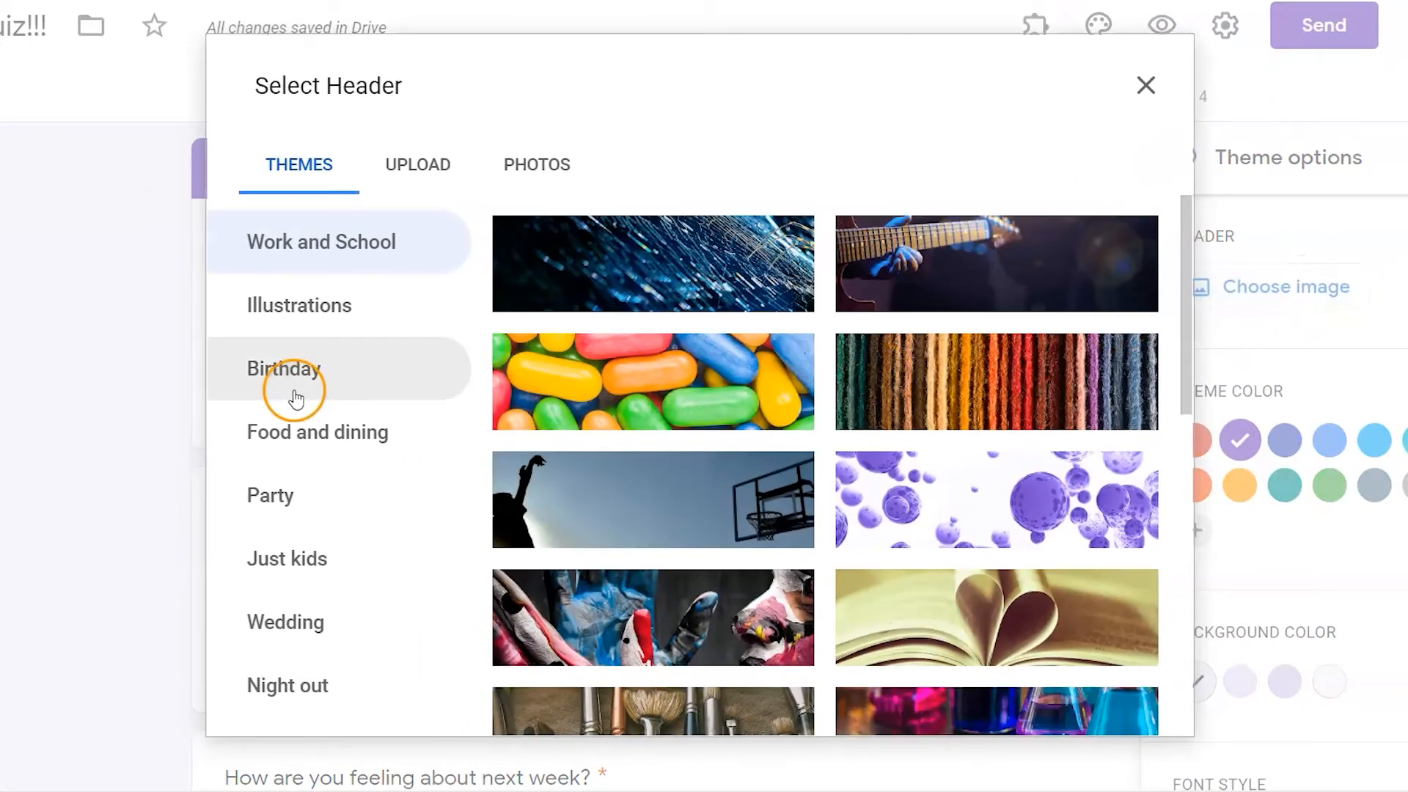
left_click(291, 561)
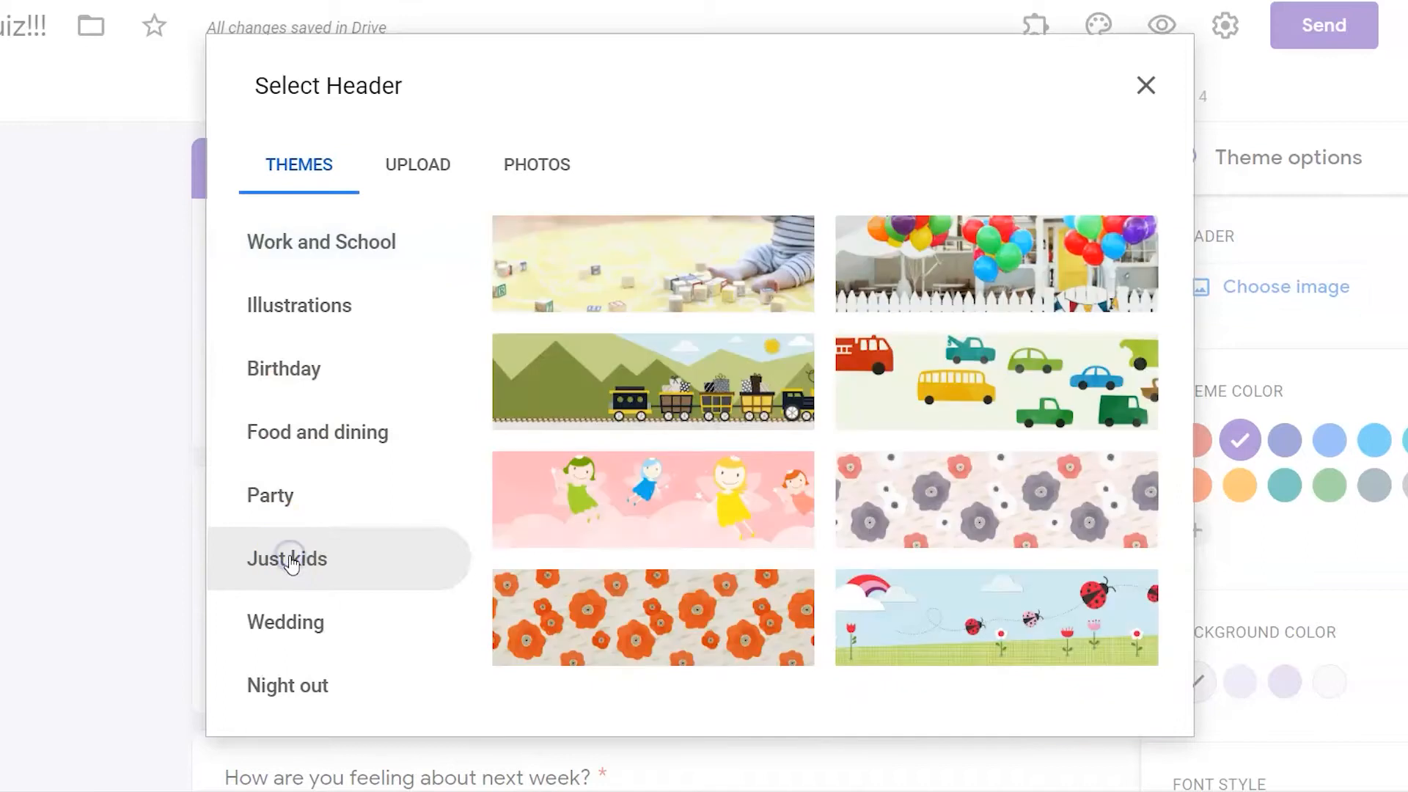
left_click(331, 319)
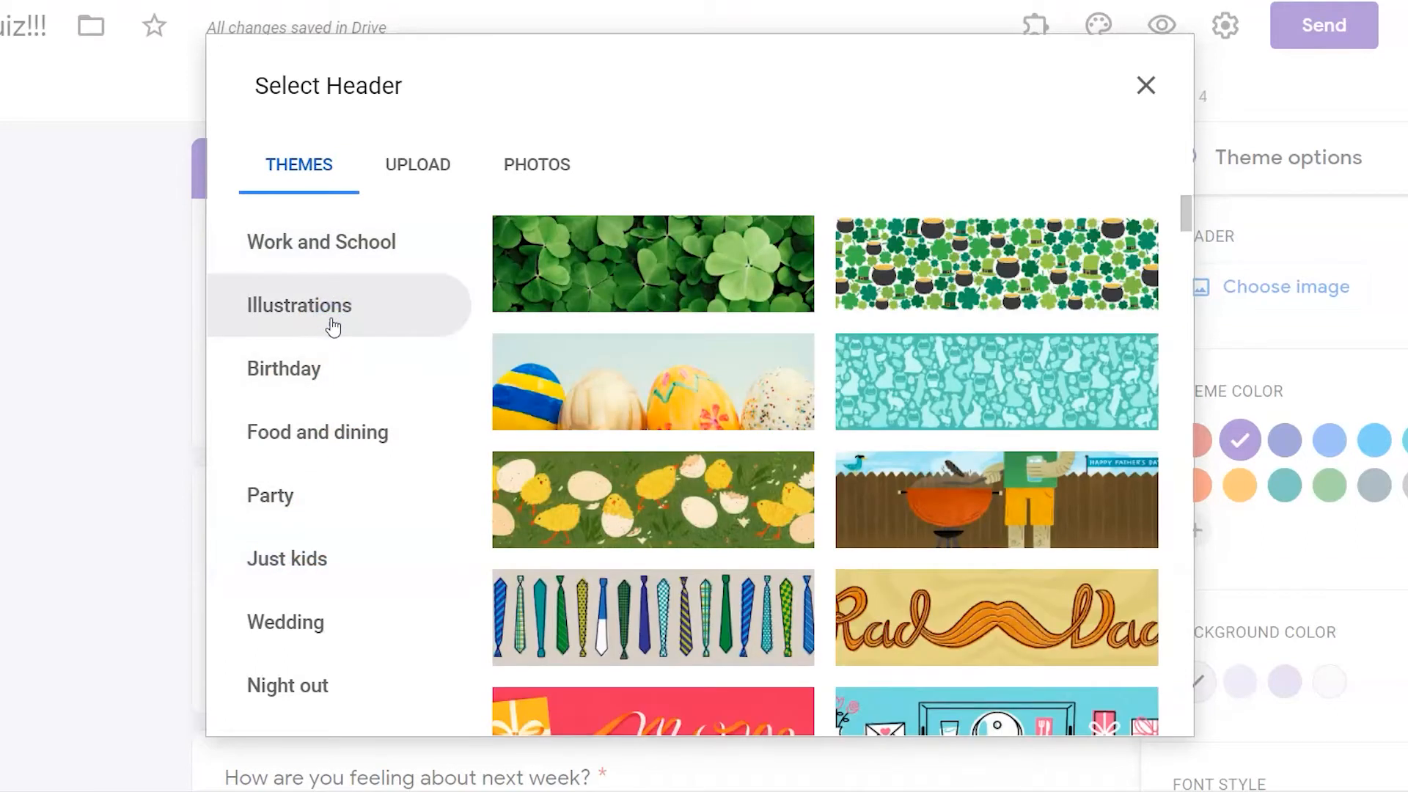
left_click(359, 236)
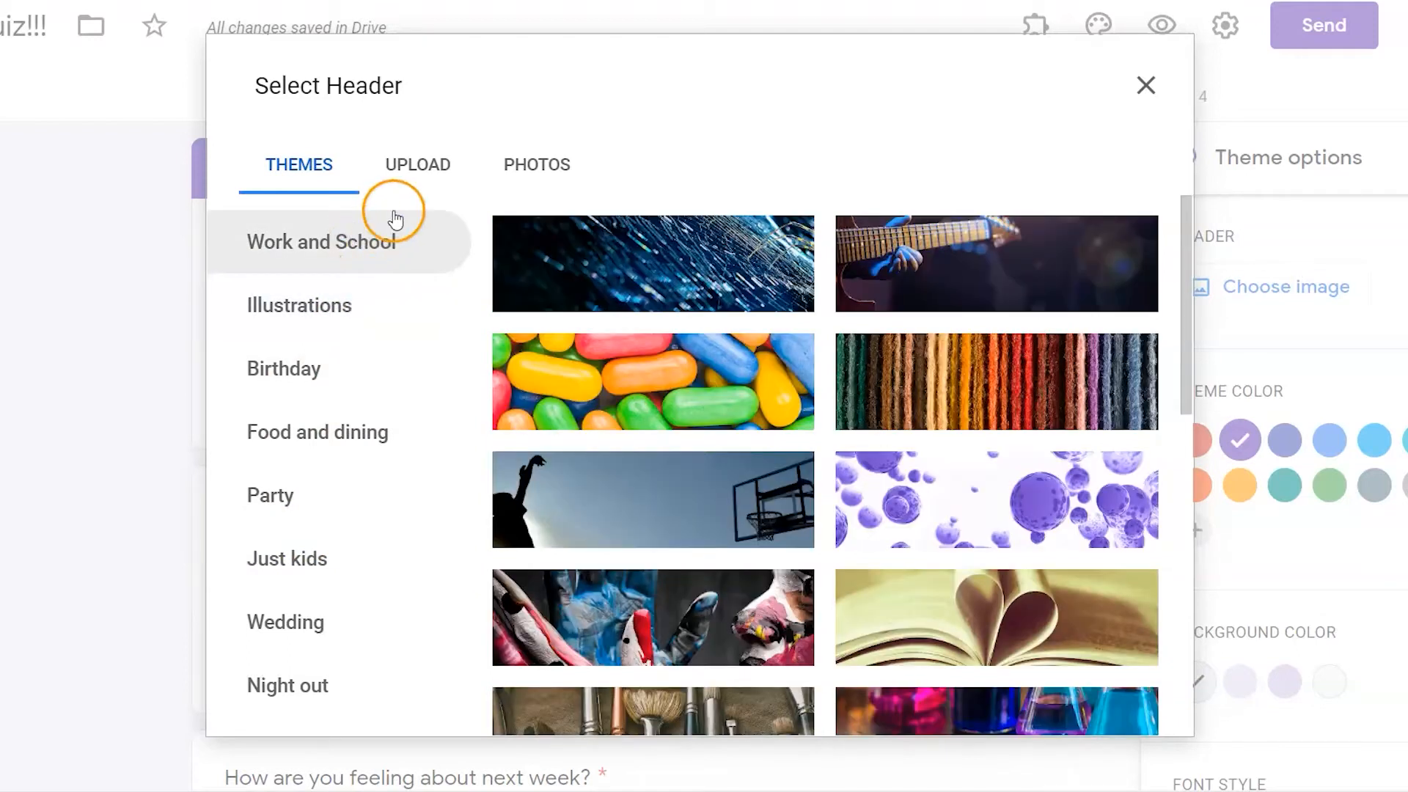
left_click(415, 168)
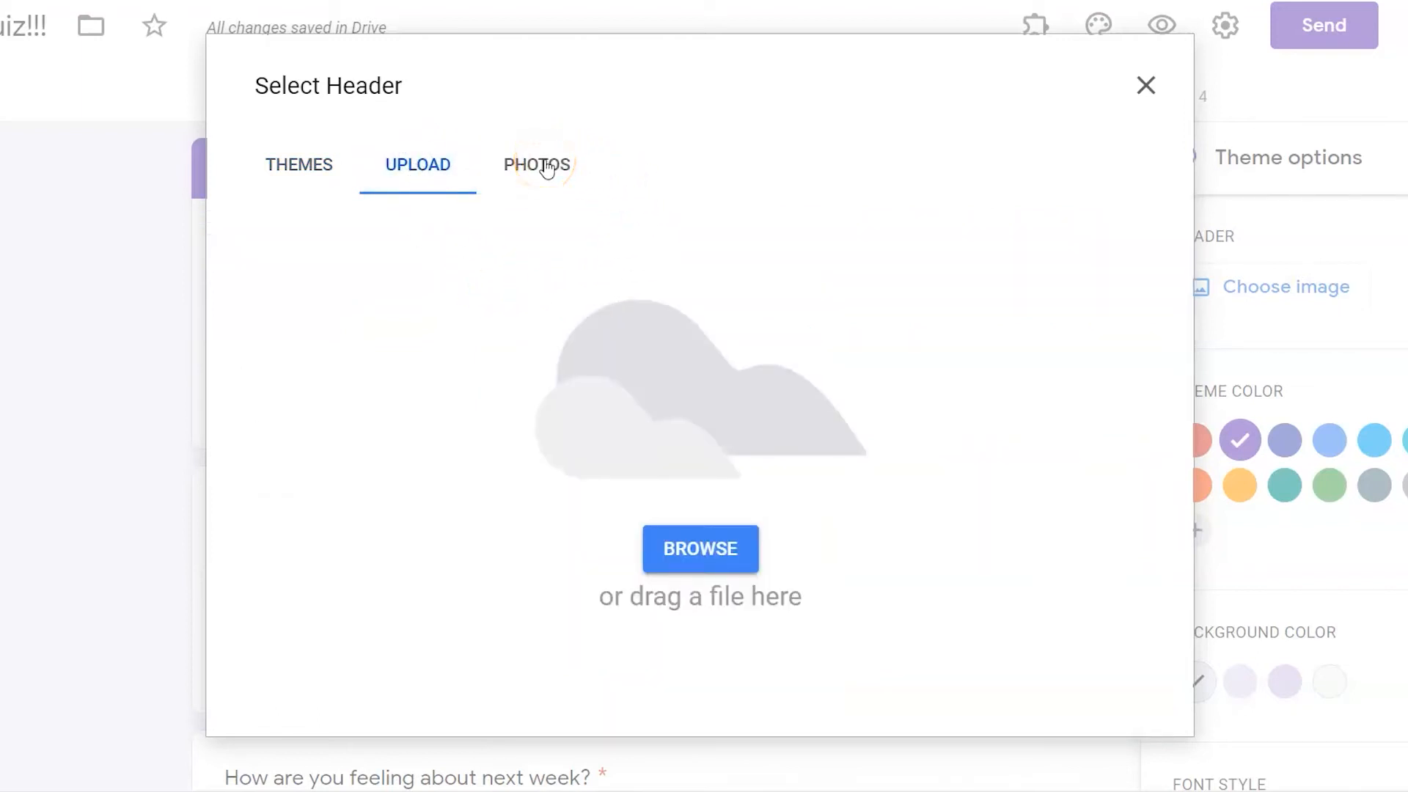
left_click(284, 187)
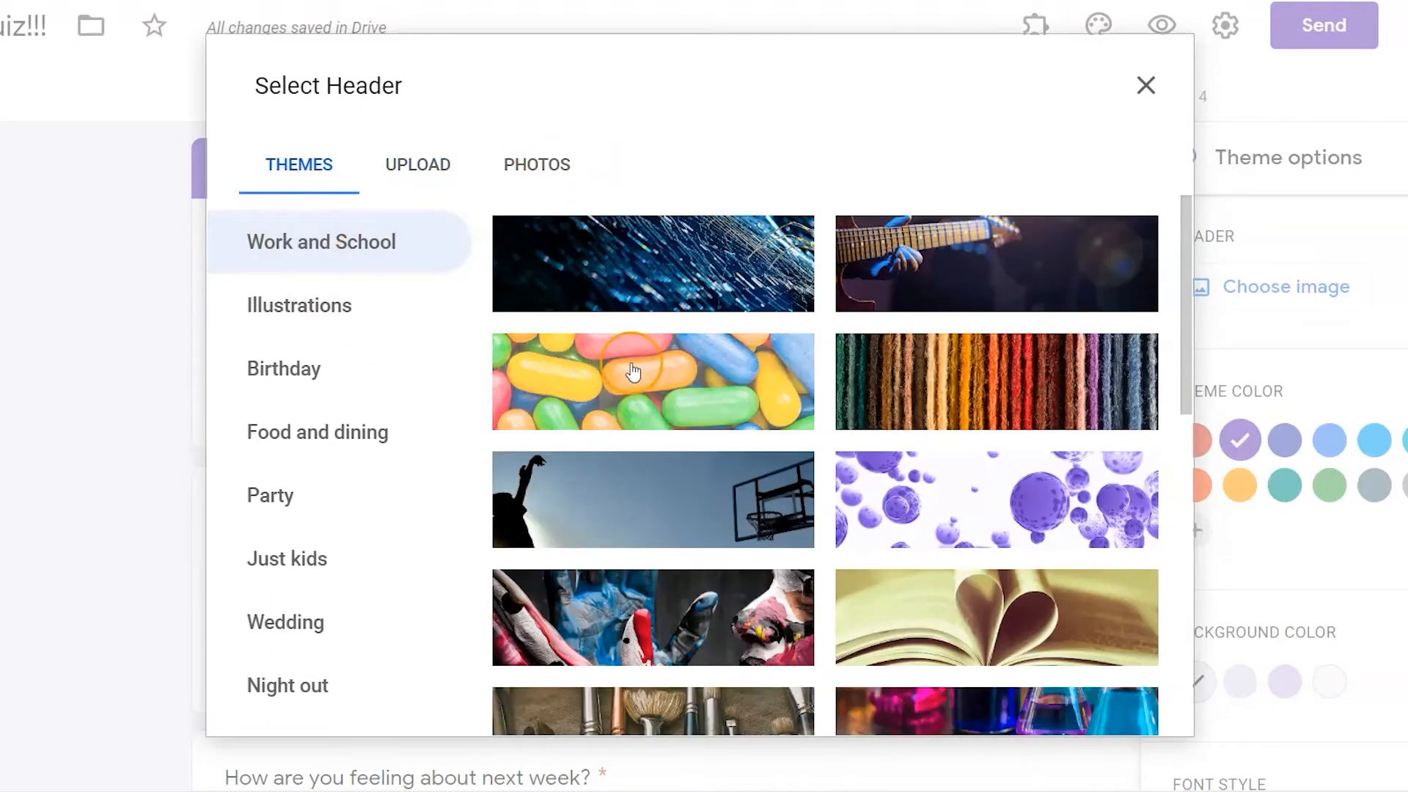
left_click(664, 367)
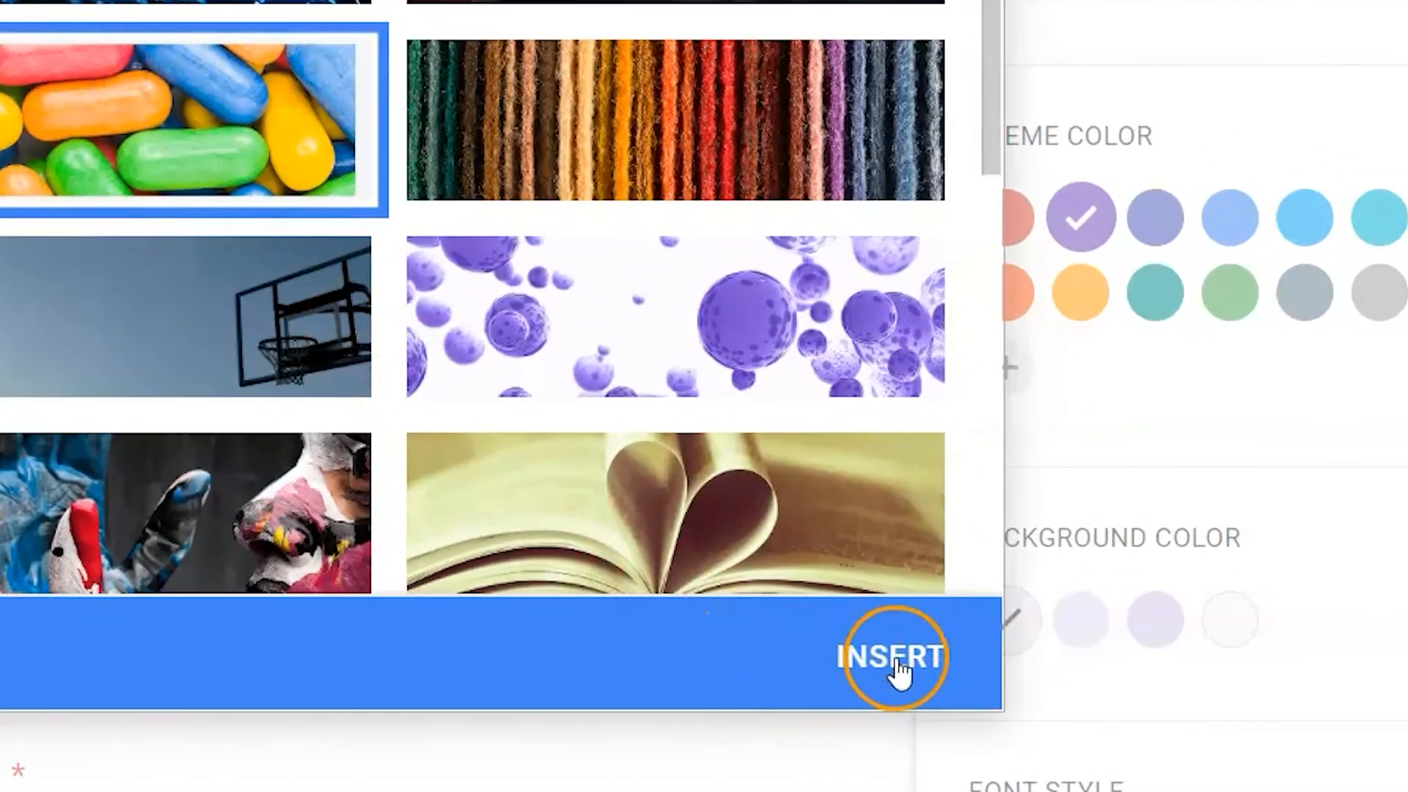
left_click(897, 667)
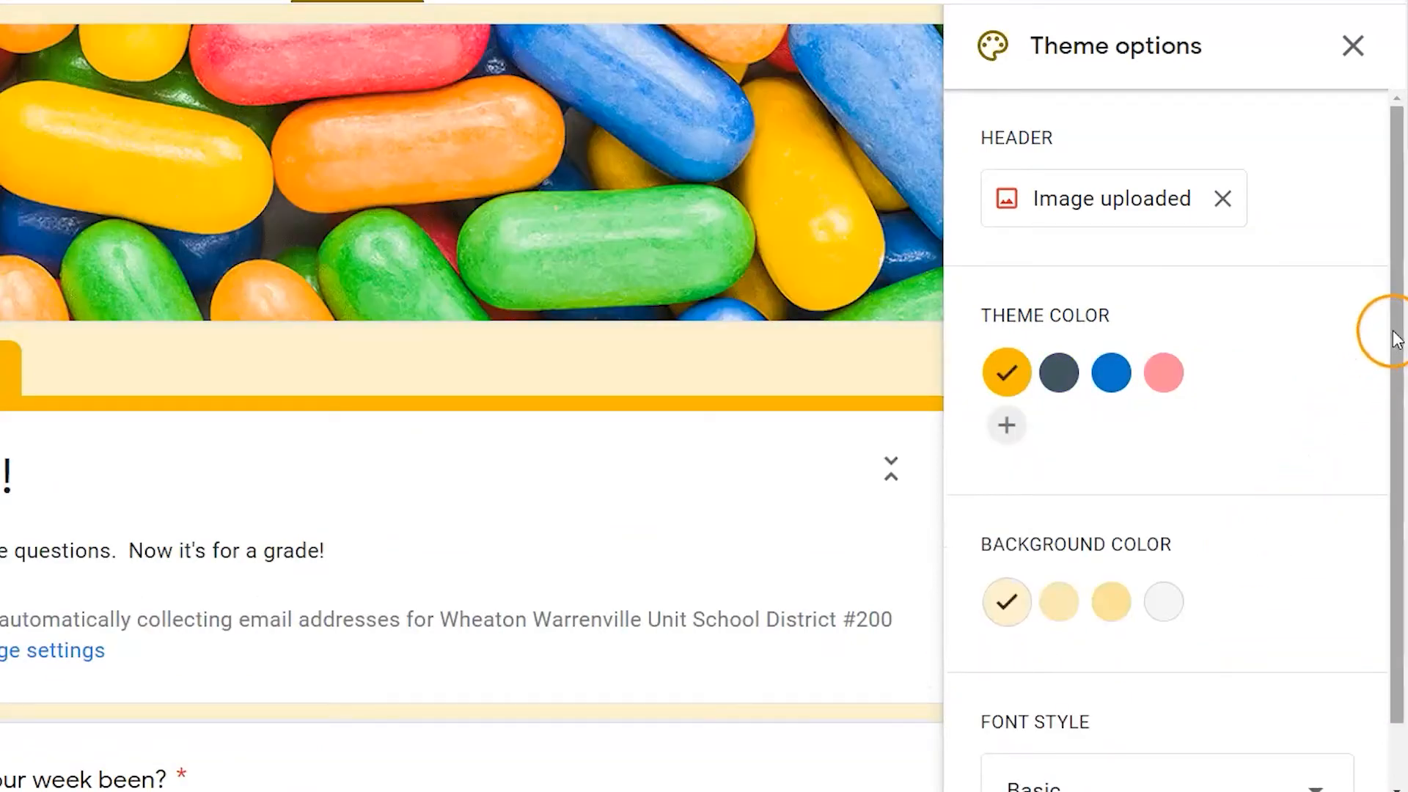
Step: Set the theme color to blue and the background to the darkest of the offered light blue shades
left_click_drag(1395, 336, 1390, 465)
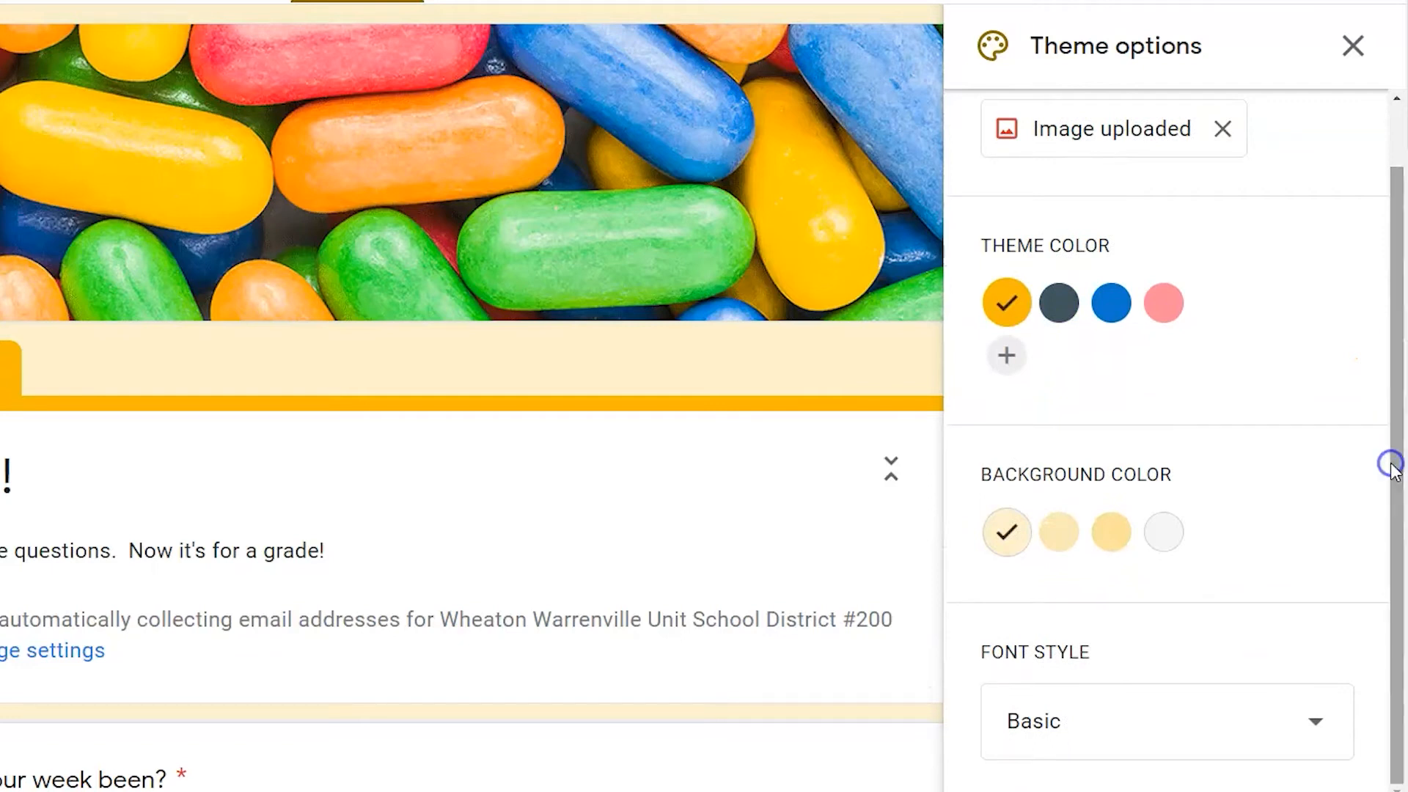
left_click(1107, 305)
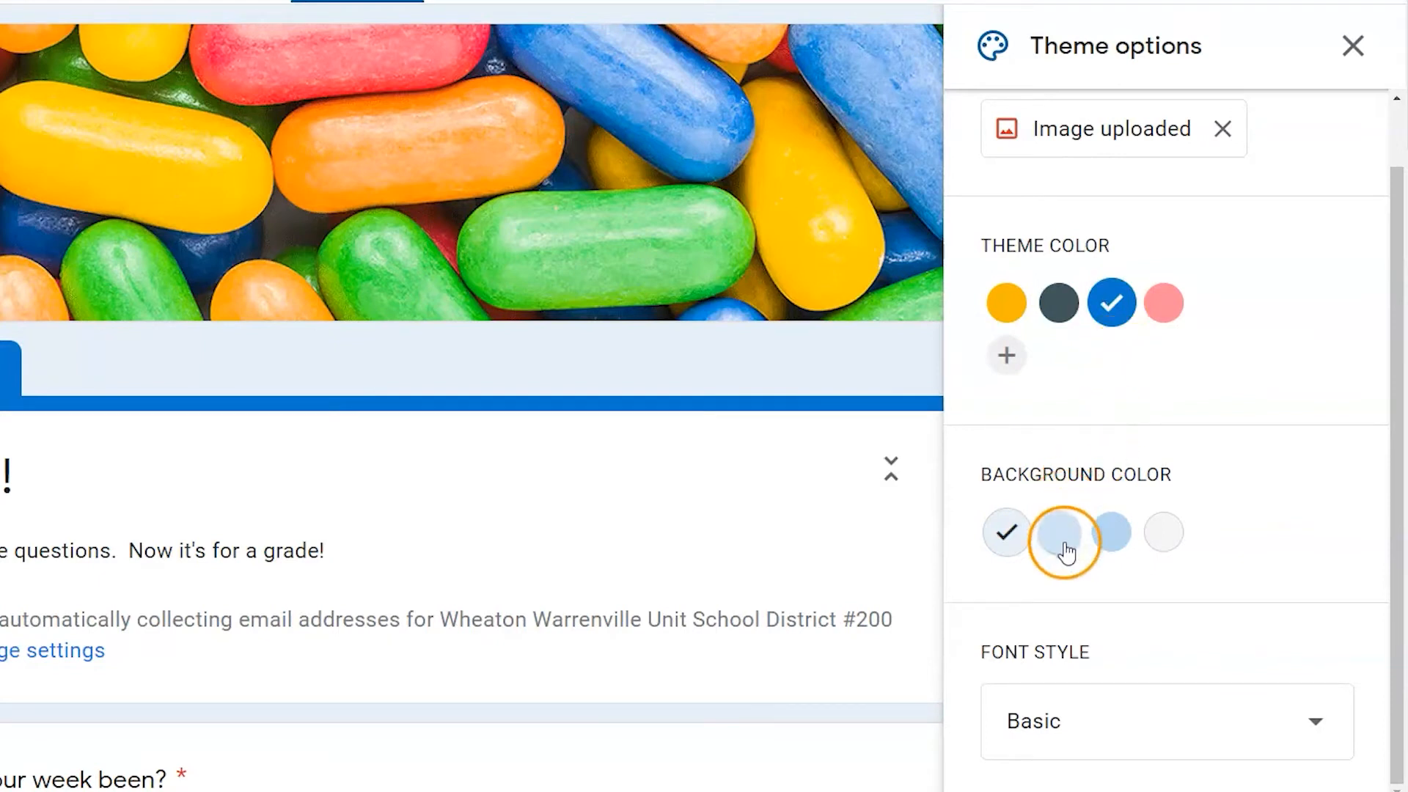
left_click(1169, 550)
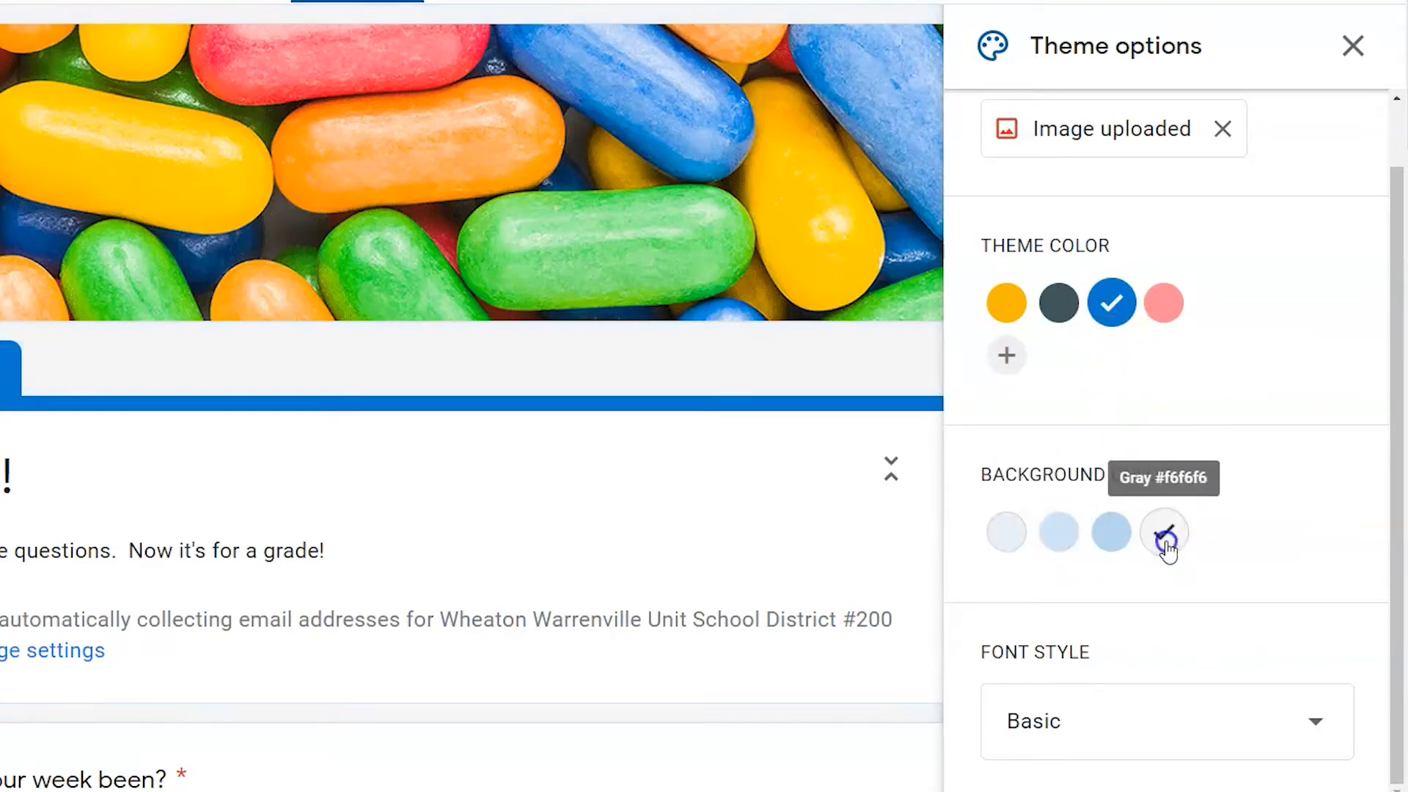
left_click(1117, 546)
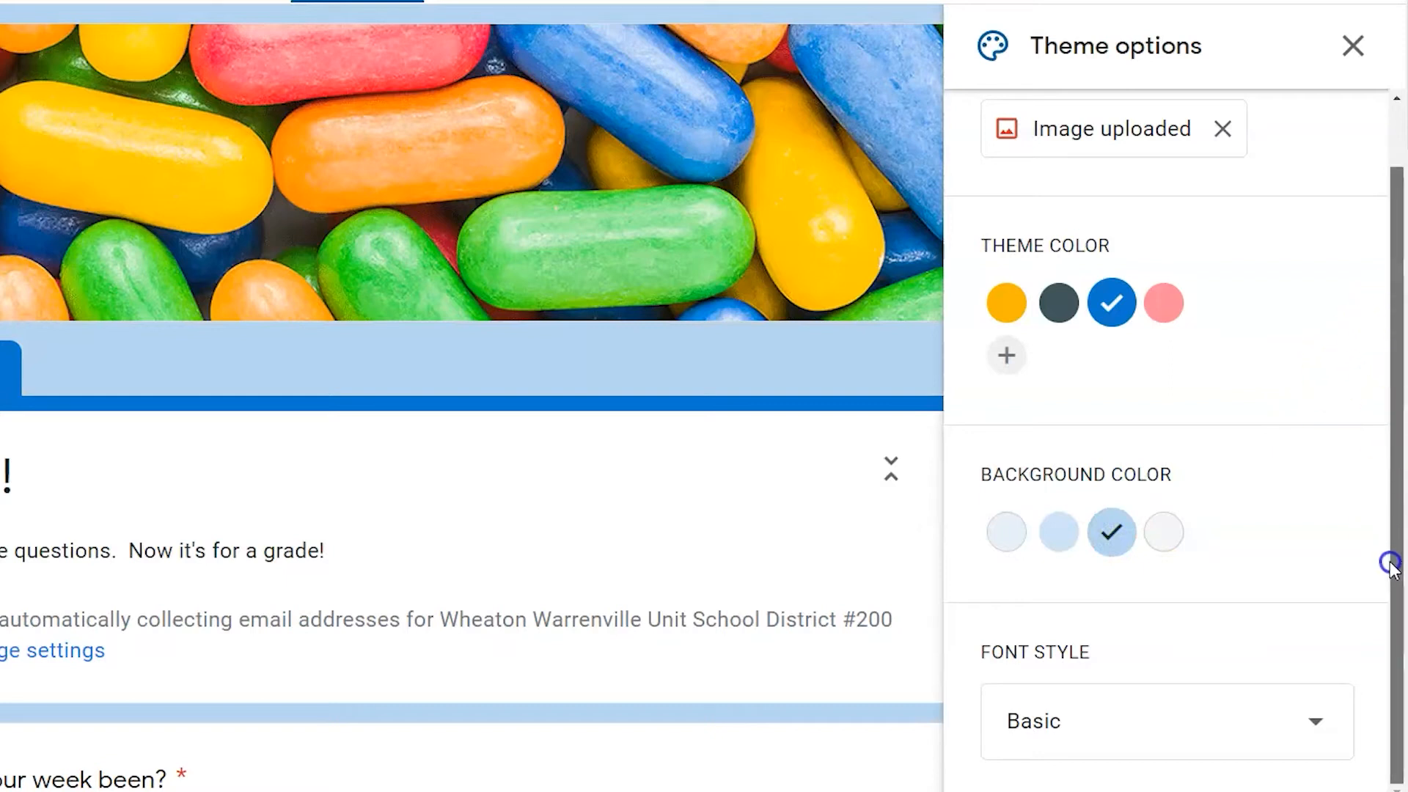
Step: Change the form's font style to Playful and close the theme options
left_click(1312, 734)
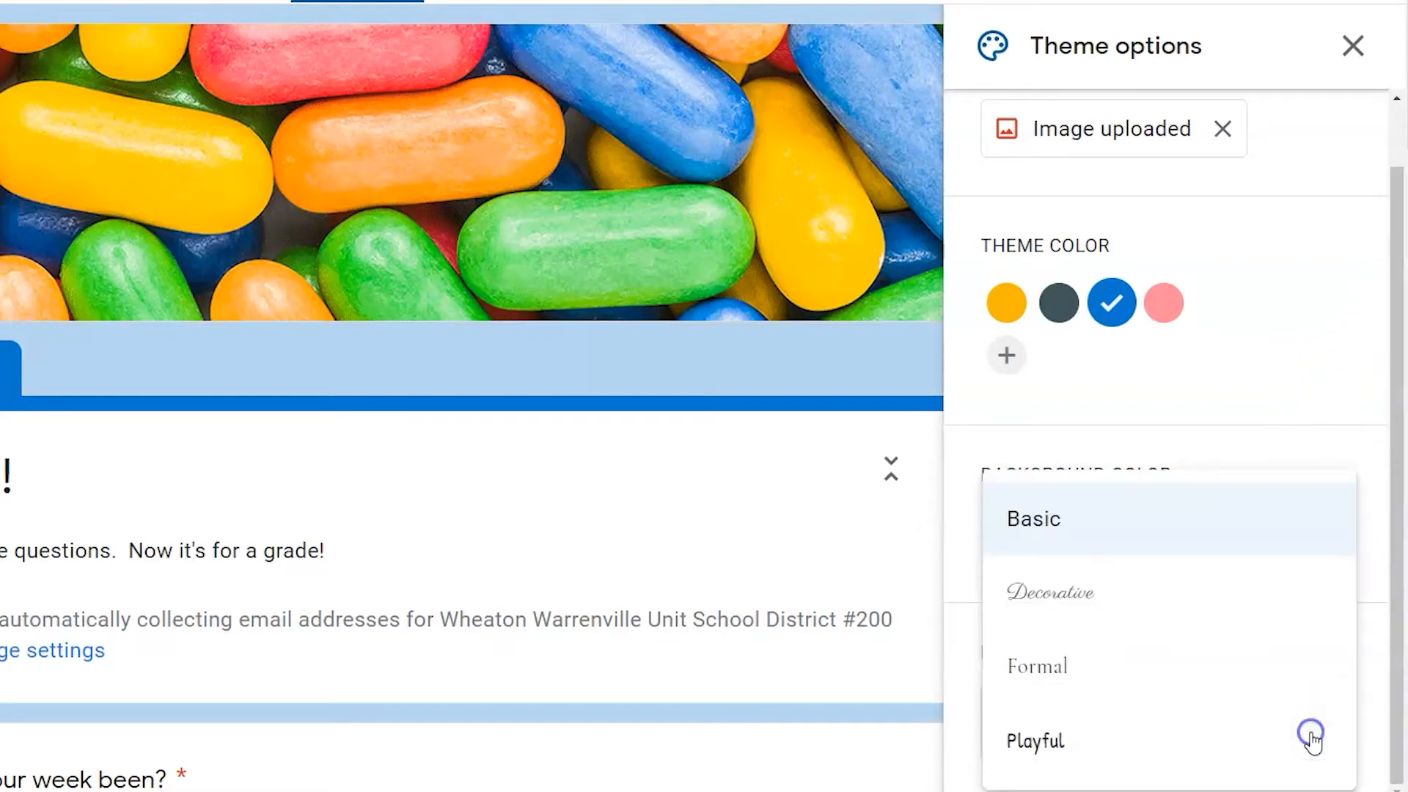
left_click(1061, 736)
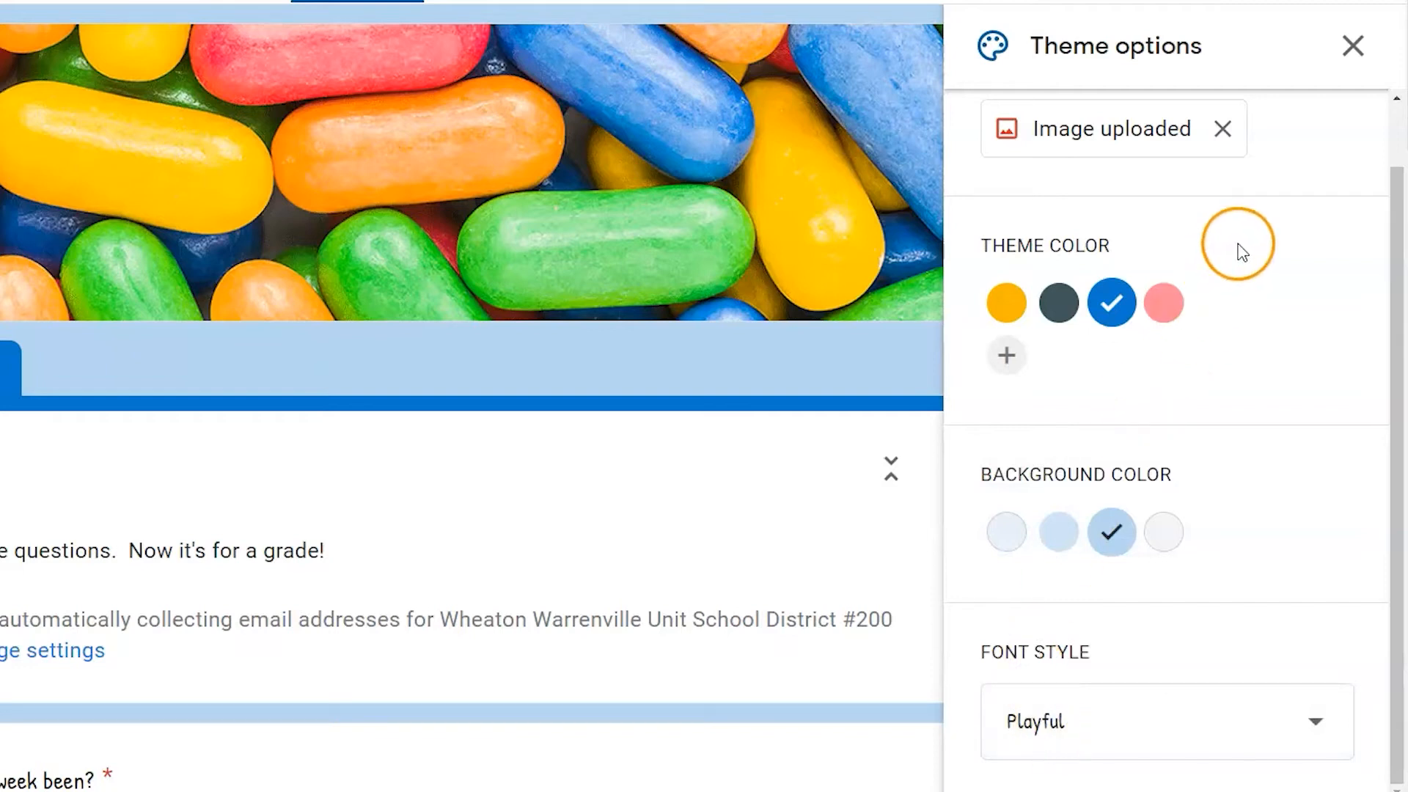
left_click(1353, 47)
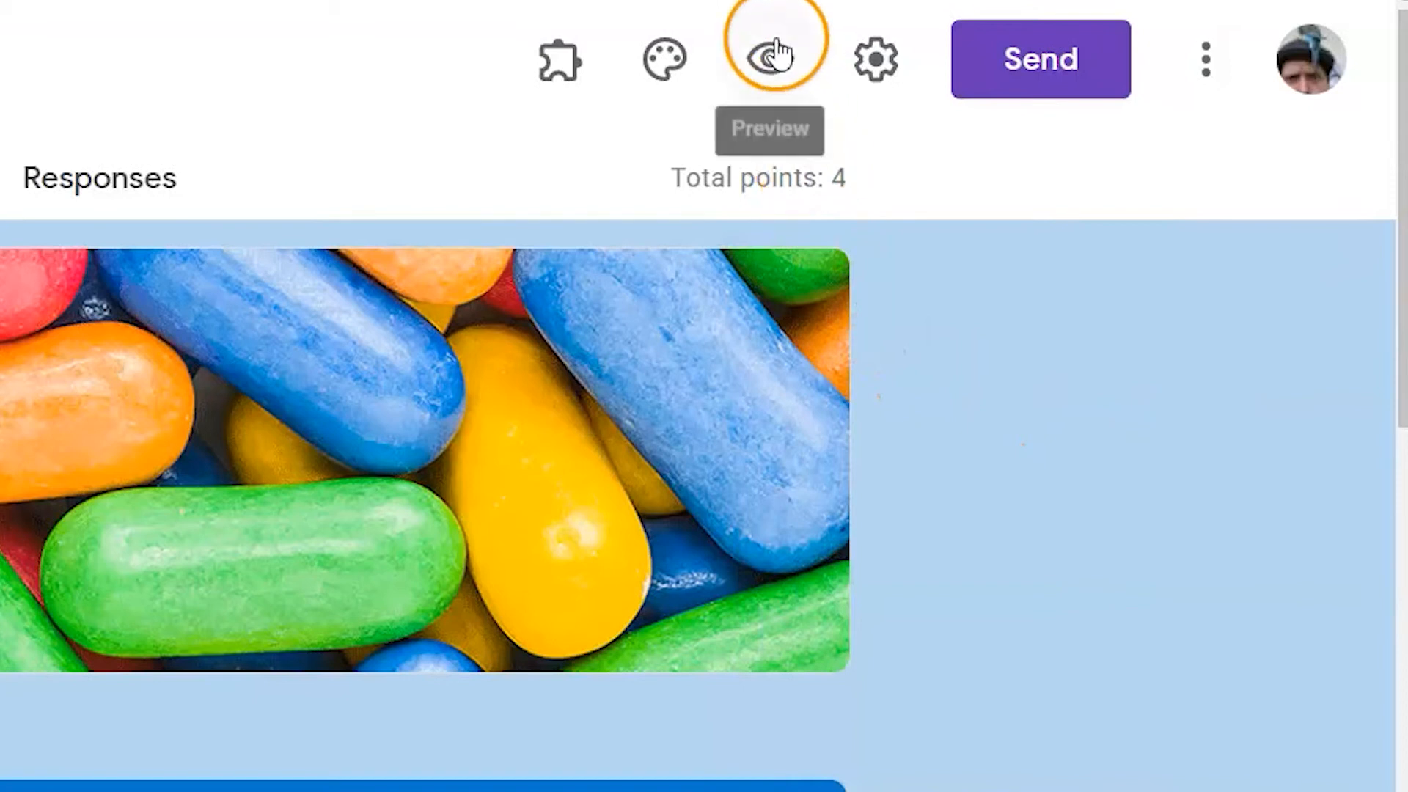
Step: Preview the themed quiz, look through its questions, and return to the form editor
left_click(777, 46)
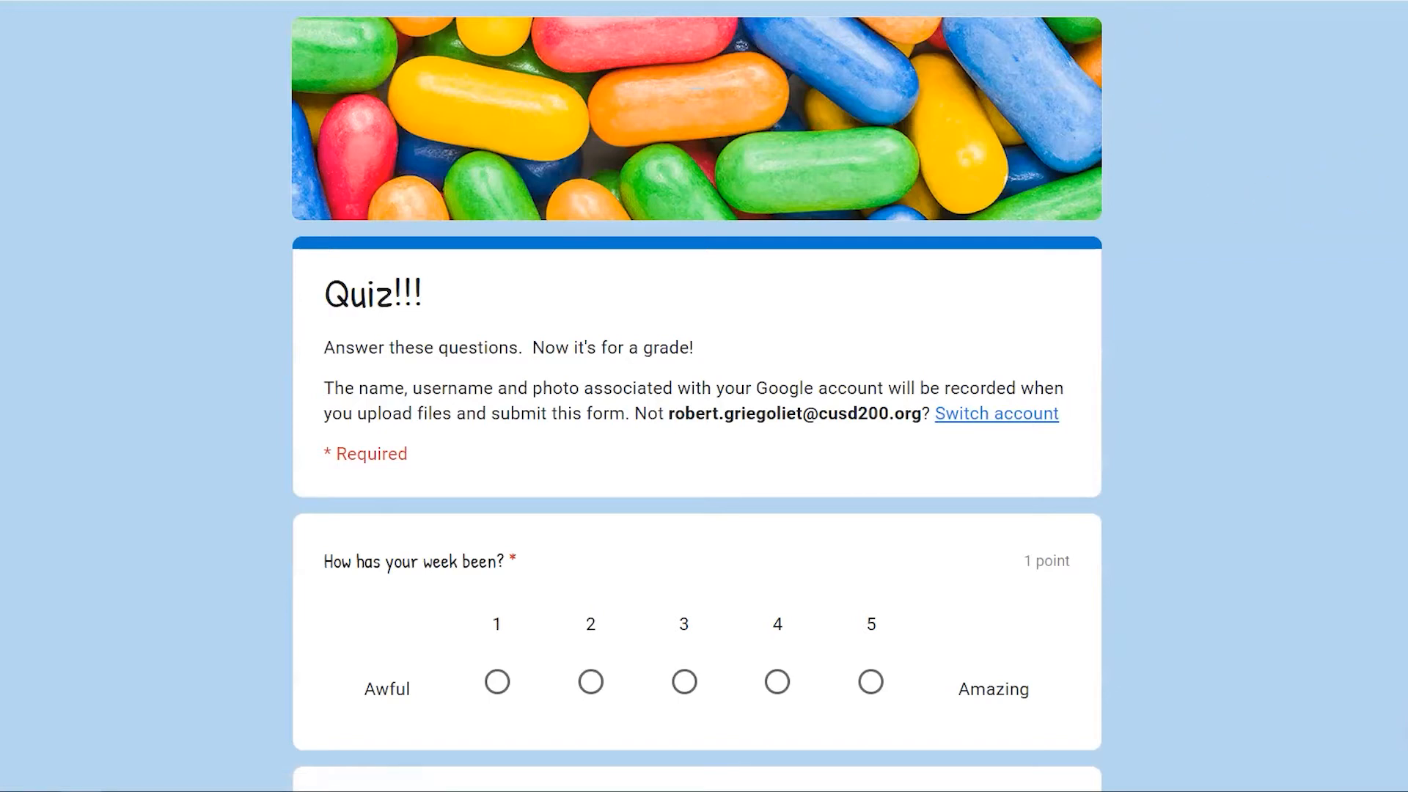
scroll(697, 396, "down", 9)
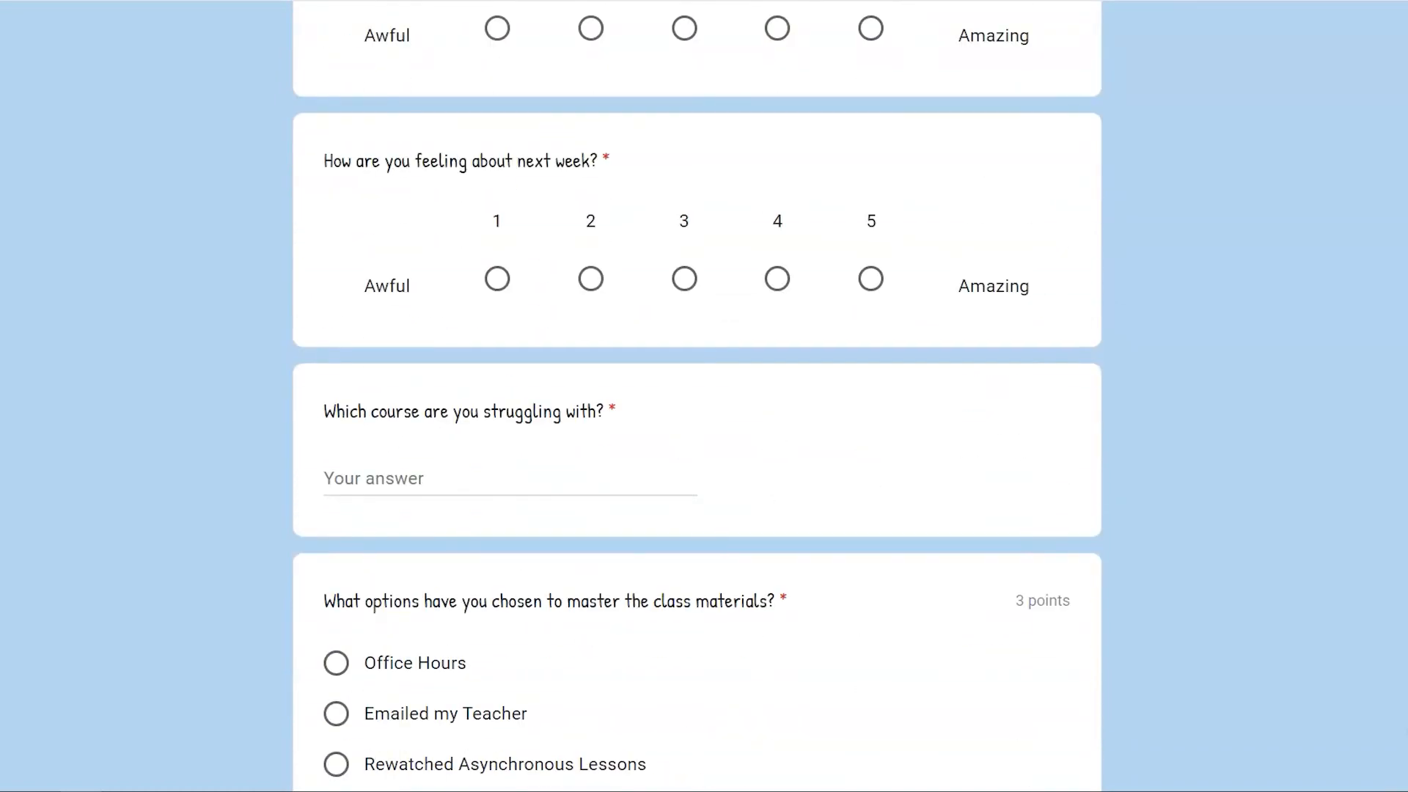
scroll(696, 396, "down", 6)
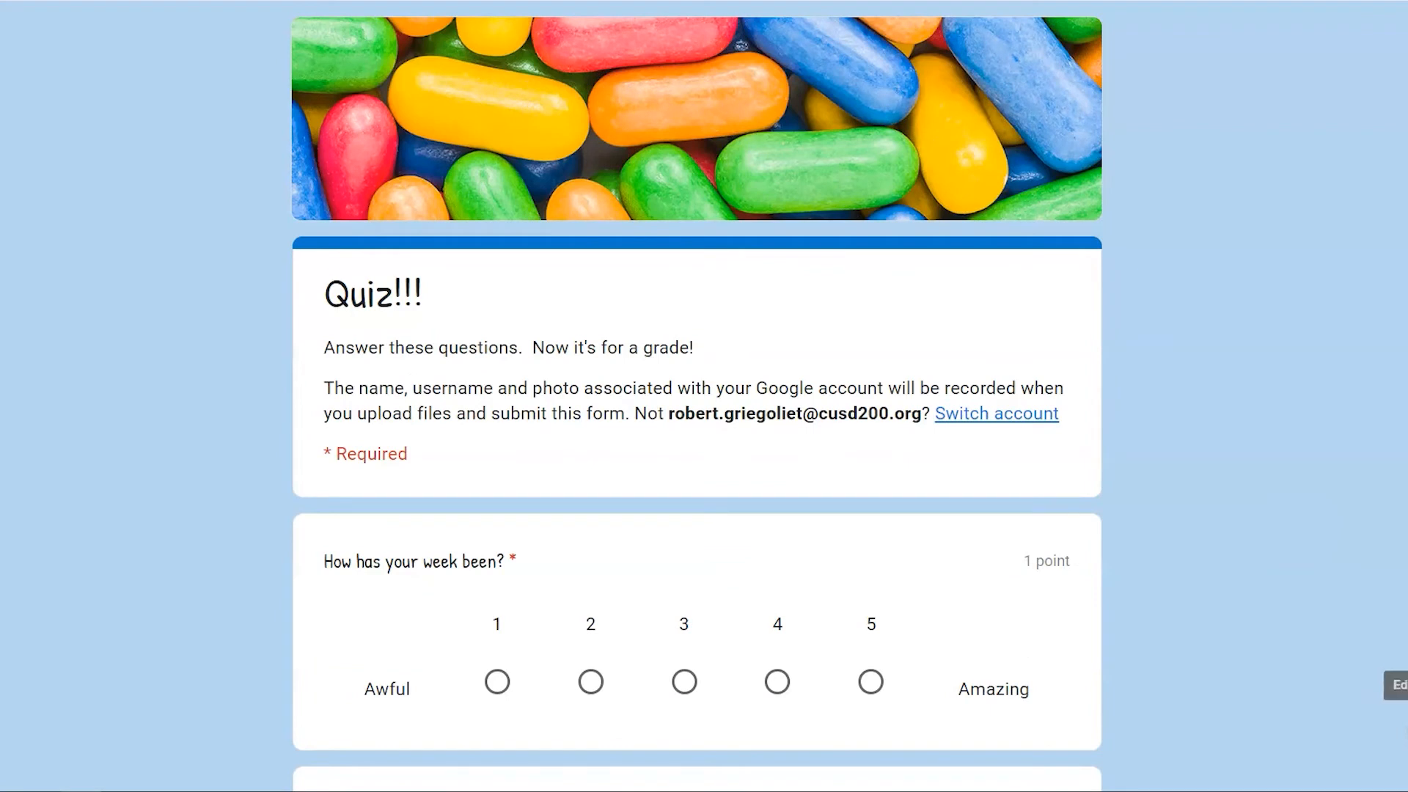
key("ctrl+w")
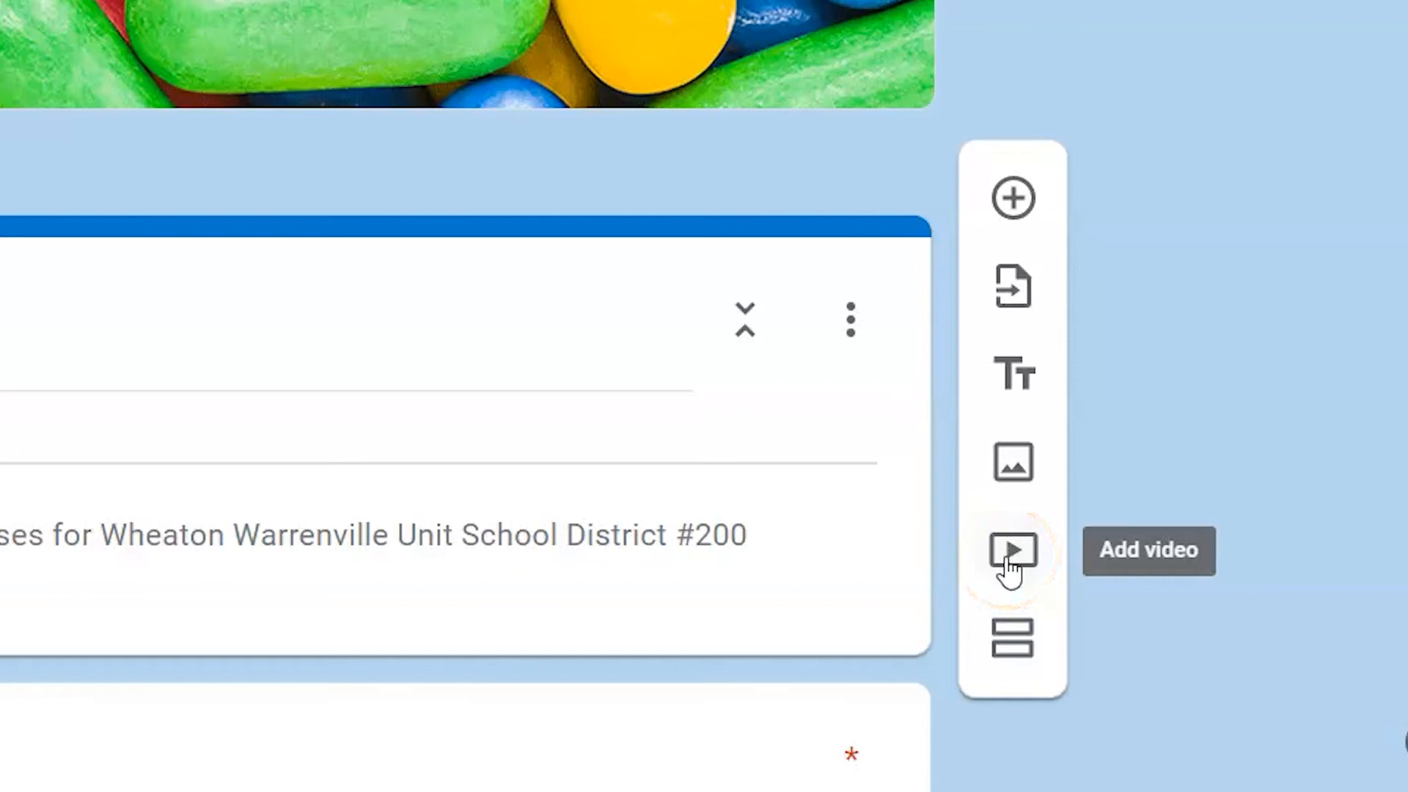
Step: Search YouTube for "inspirational" and insert the video "FOCUS ON YOURSELF NOT OTHERS" below the form's title section
left_click(1010, 563)
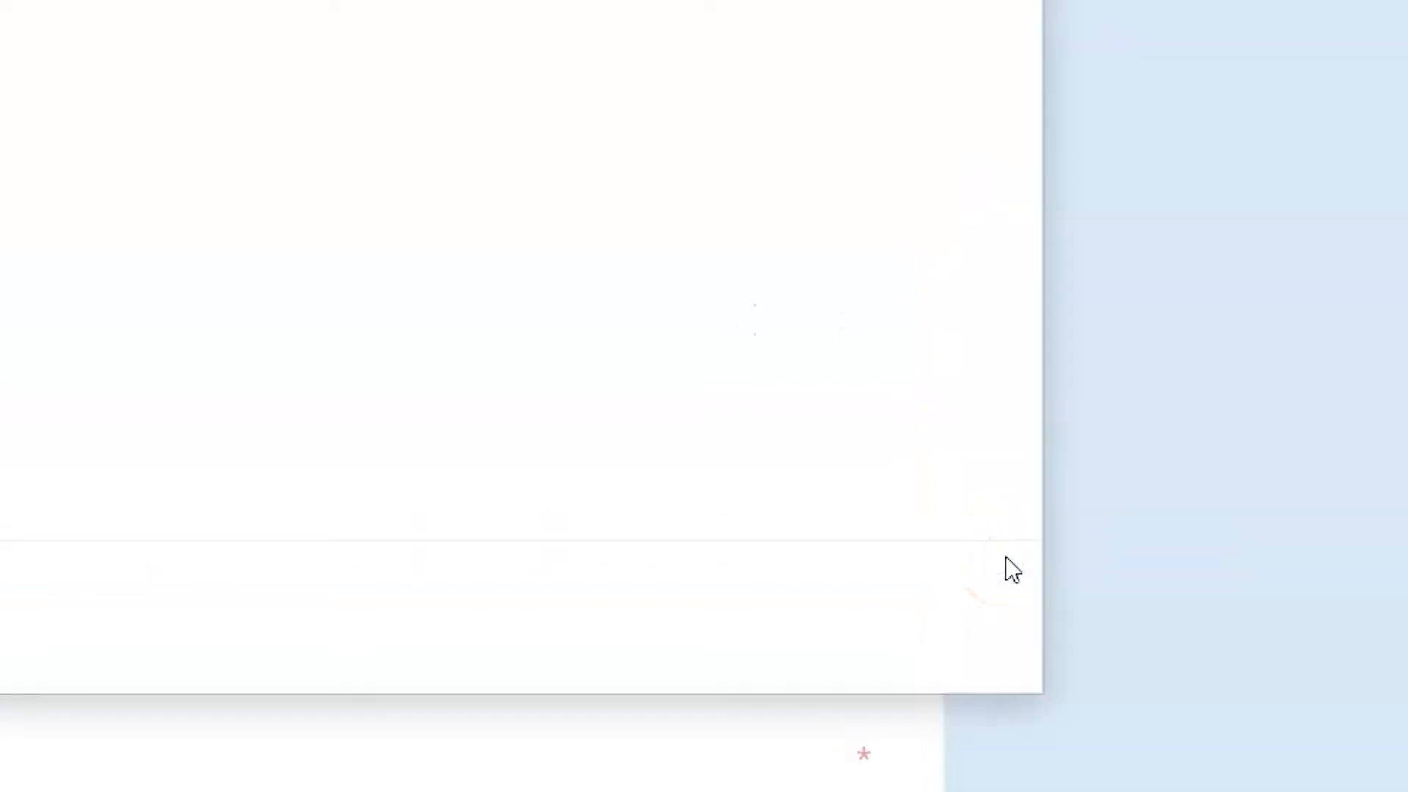
left_click(672, 570)
left_click(20, 156)
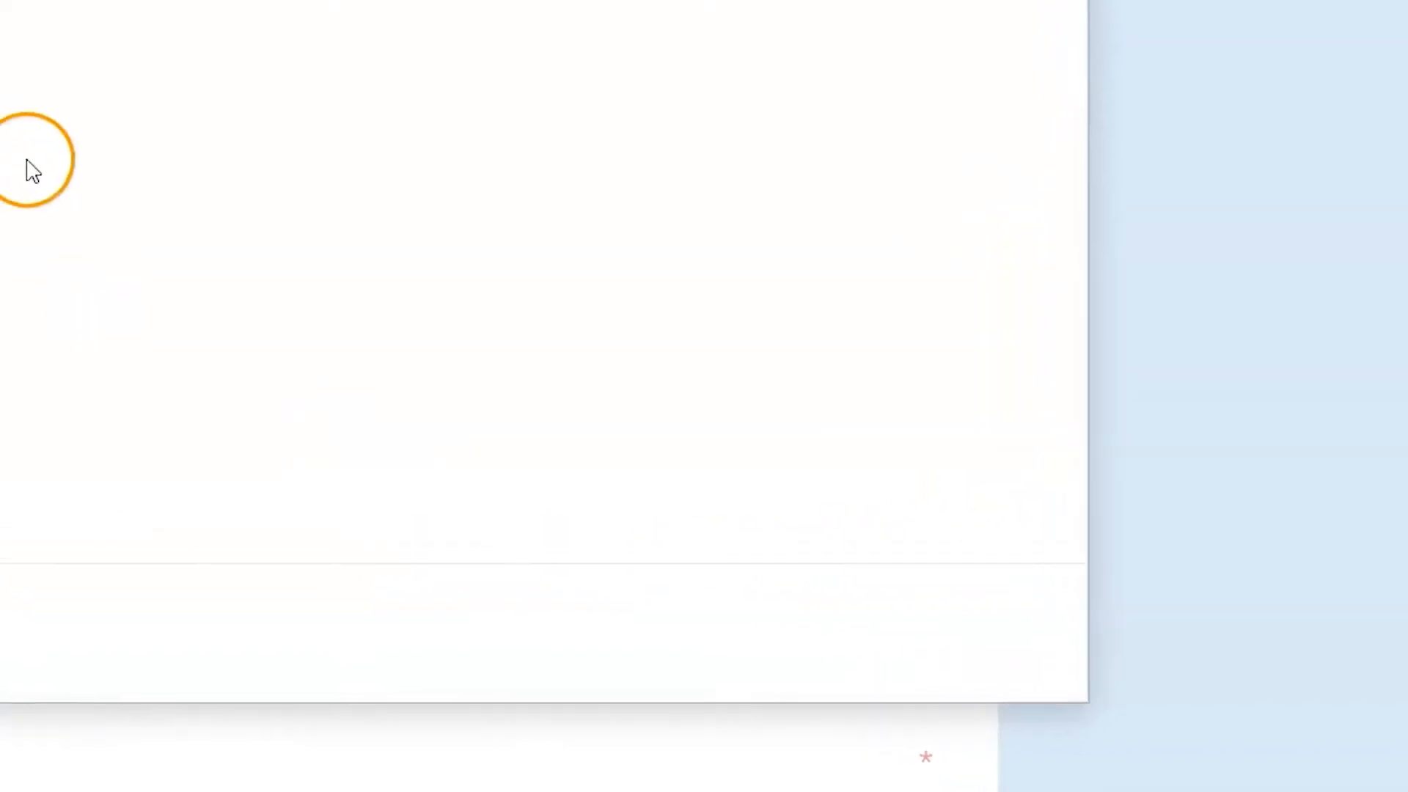
left_click(101, 19)
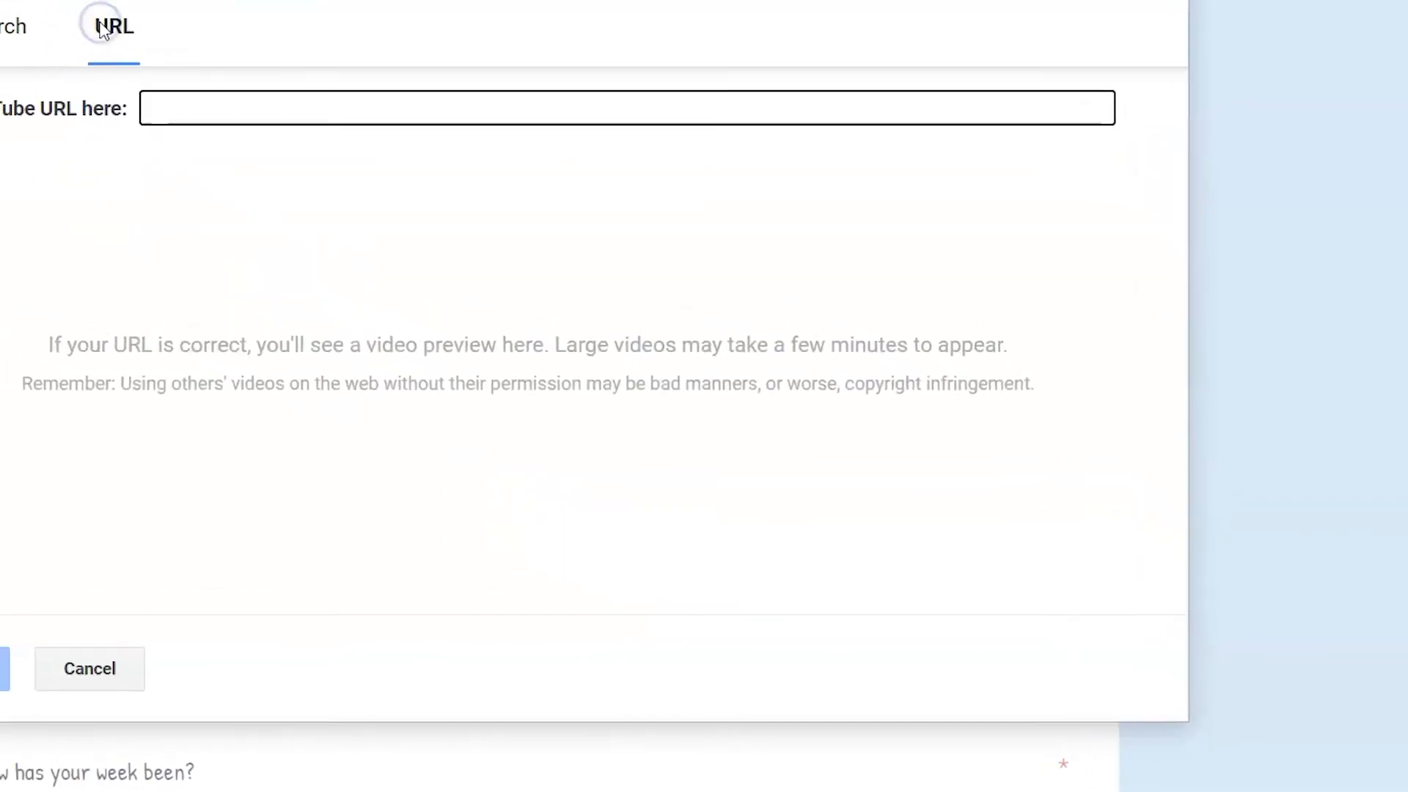
left_click(205, 137)
left_click(347, 221)
type("inspira")
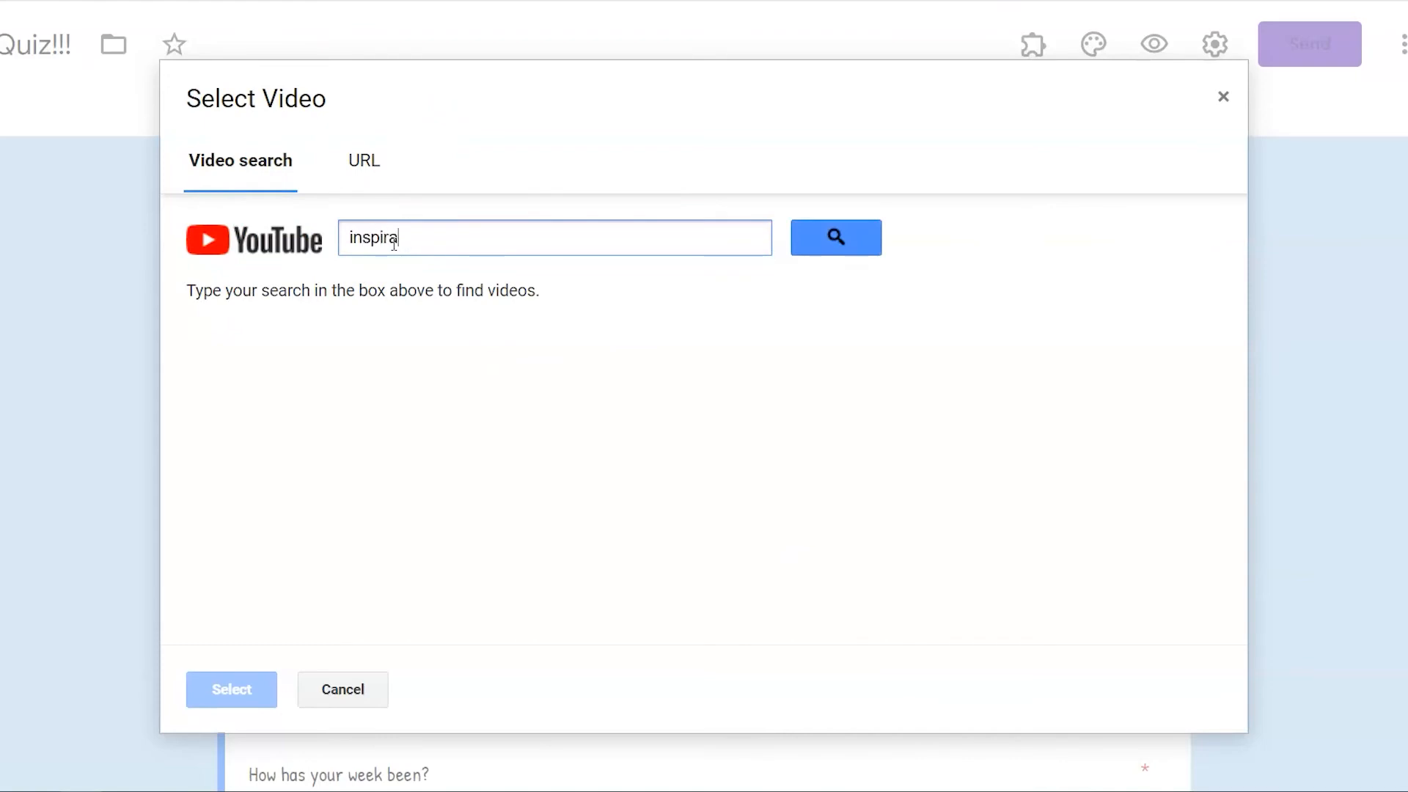
key("Return")
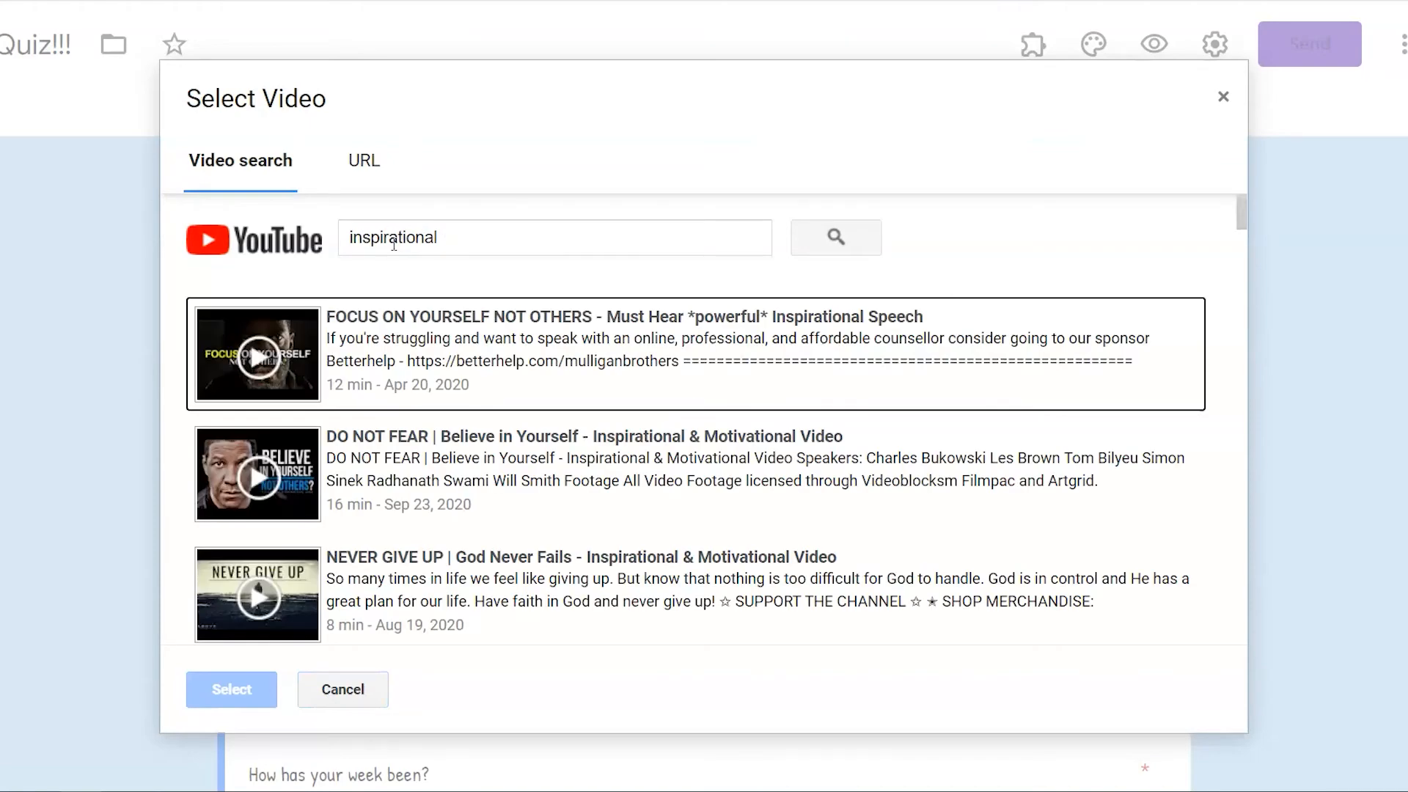
left_click(317, 363)
left_click(231, 688)
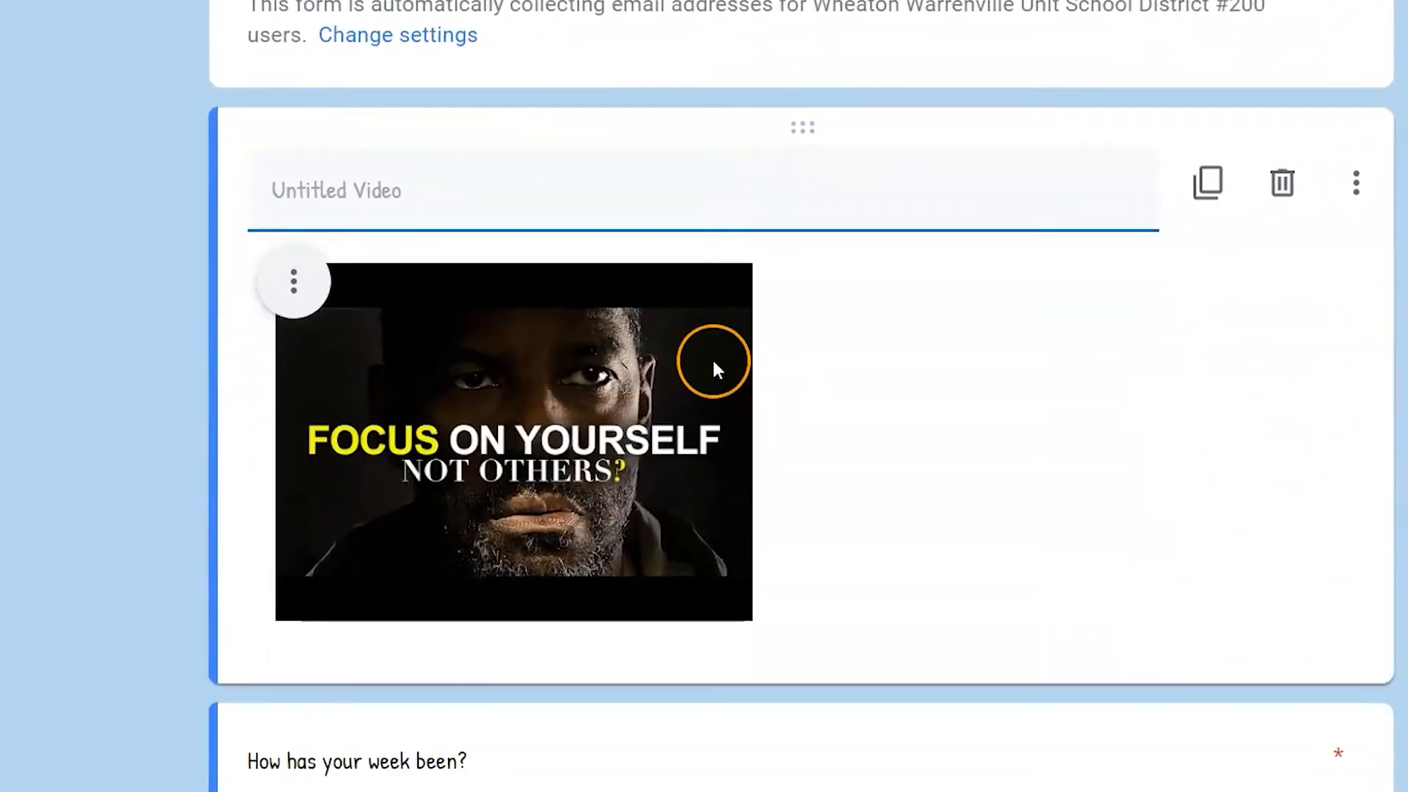
Step: Title the inserted video "Get Pumped!"
left_click(464, 184)
type("Get Pu")
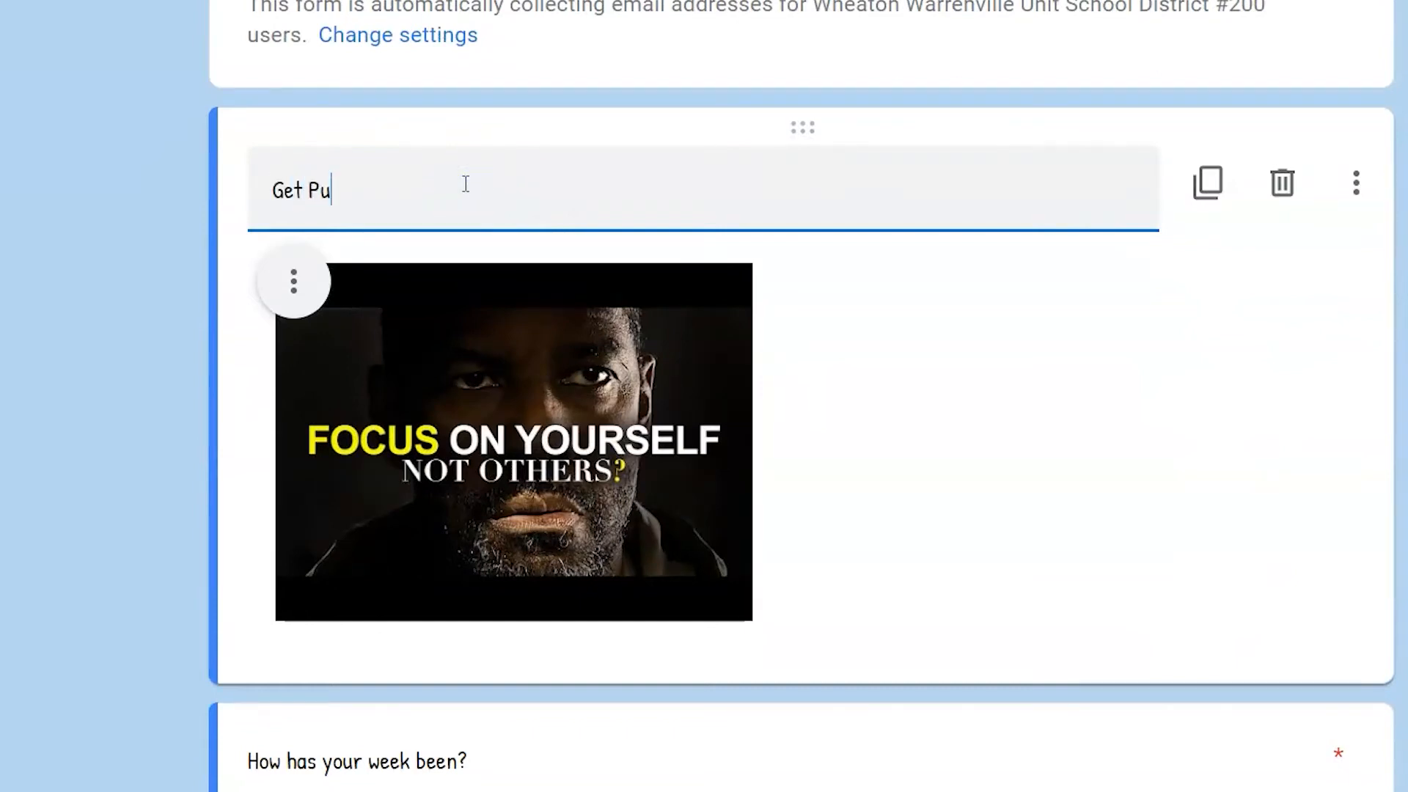
type("mped!")
Step: Enlarge the "Get Pumped!" video proportionally and center align it in its block
left_click(557, 518)
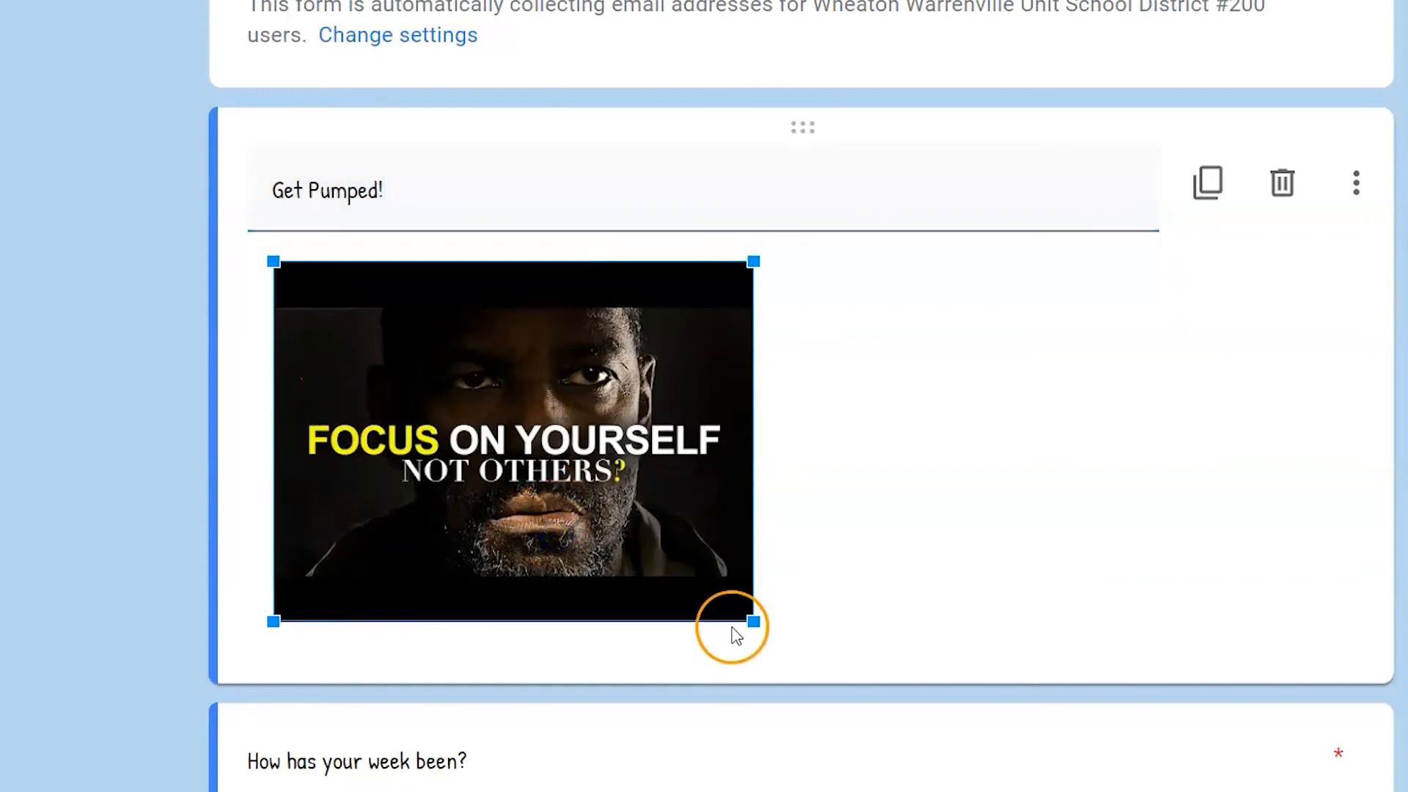
left_click_drag(755, 619, 870, 654)
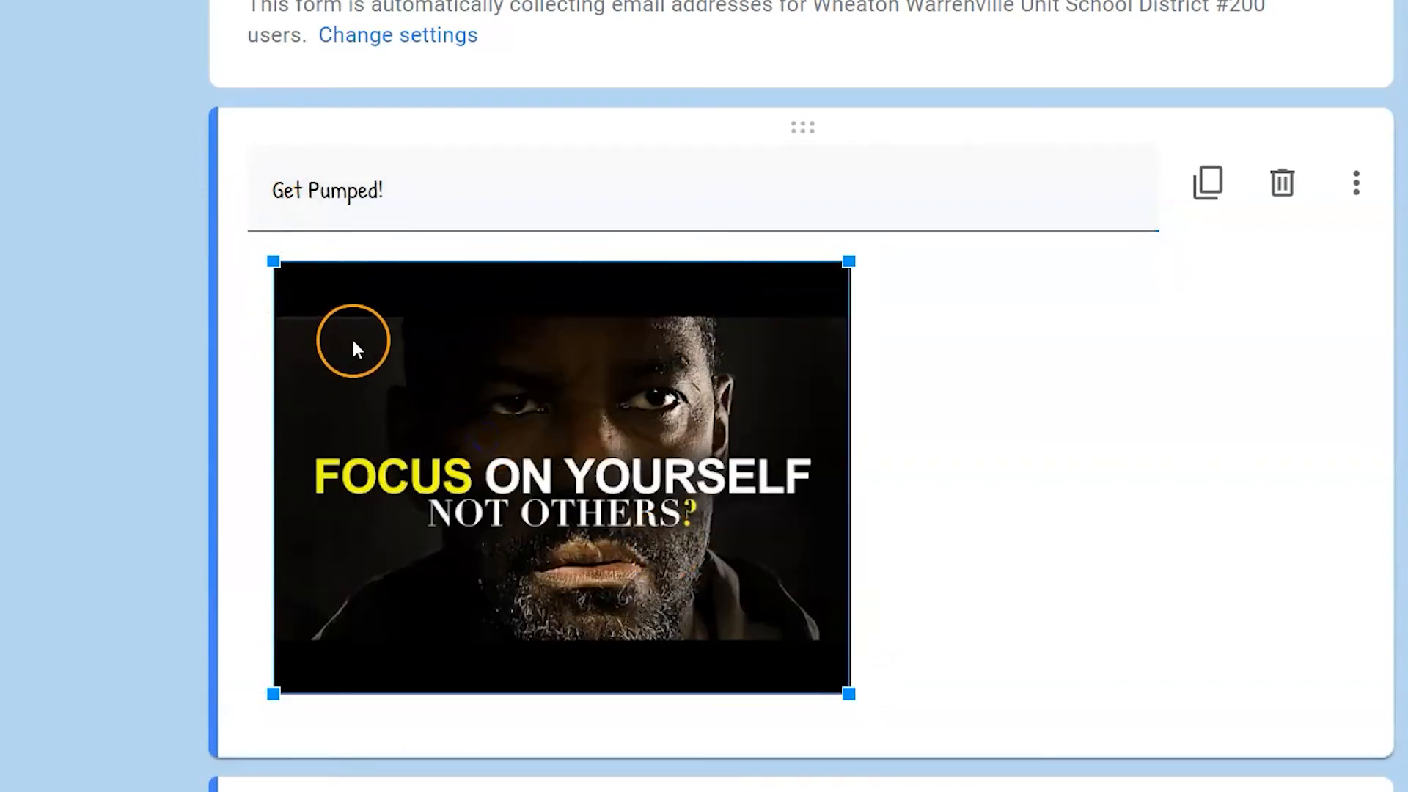
left_click(241, 348)
left_click(295, 280)
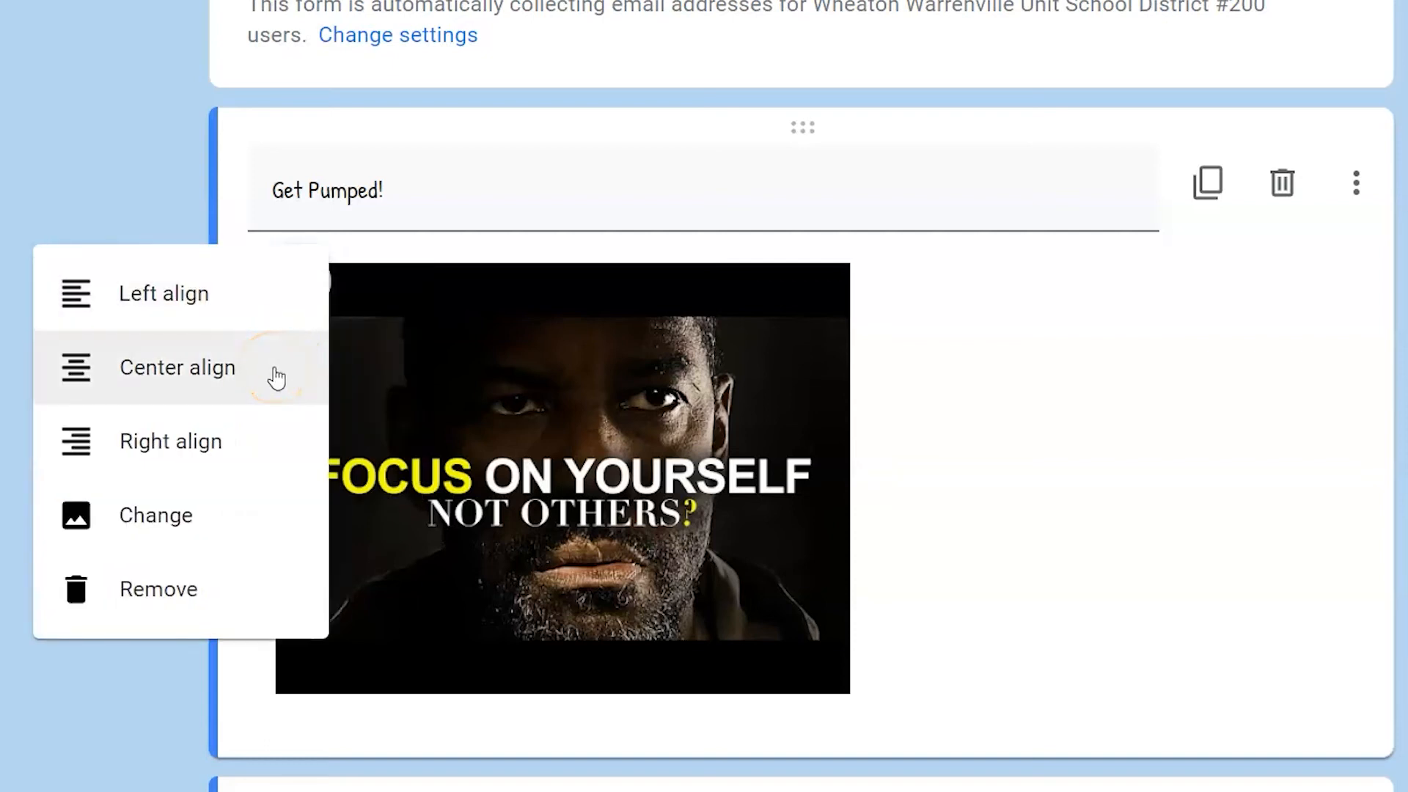
left_click(276, 377)
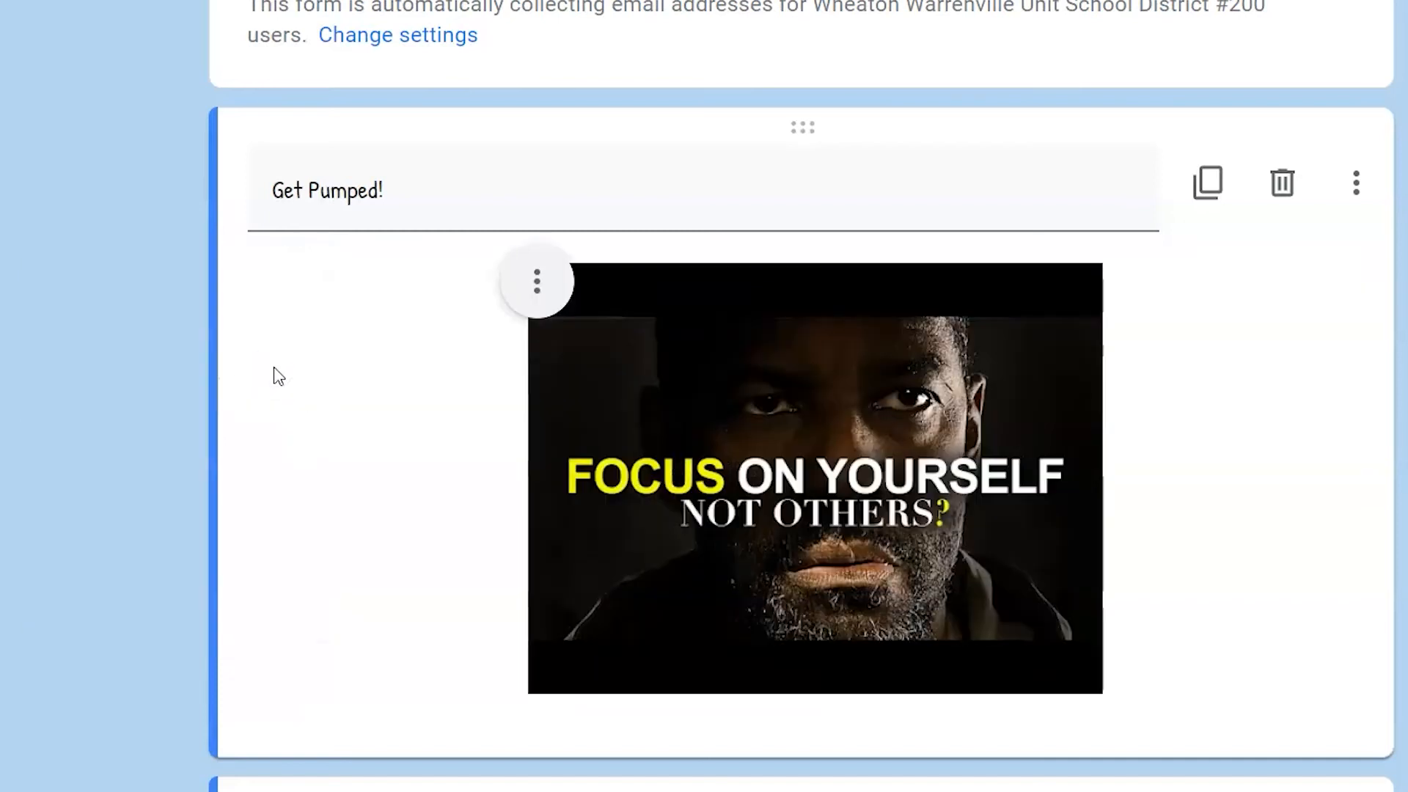
left_click(1244, 374)
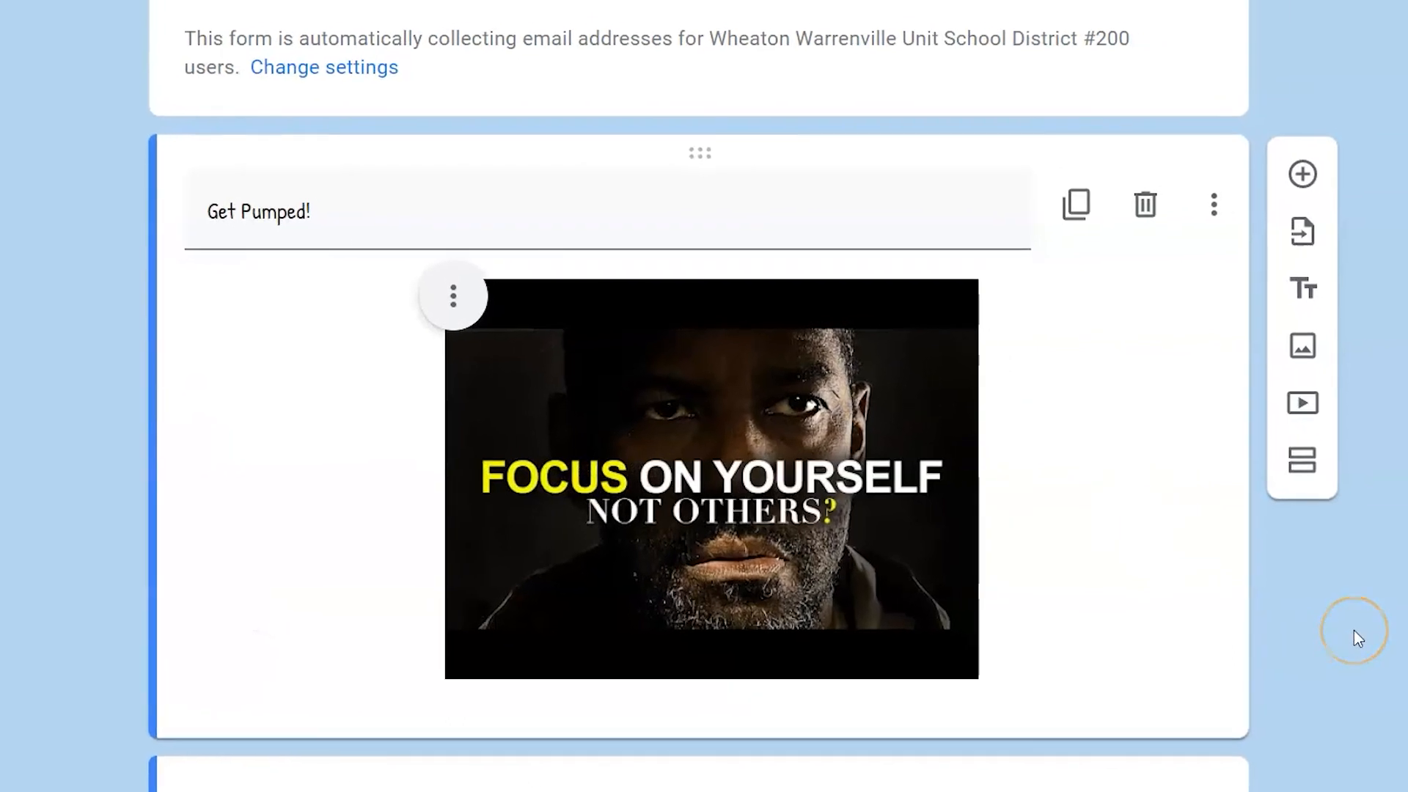
Step: Start adding an image below the question ending with "Rewatched Asynchronous Lessons" and search Google images for "done"
left_click(1390, 612)
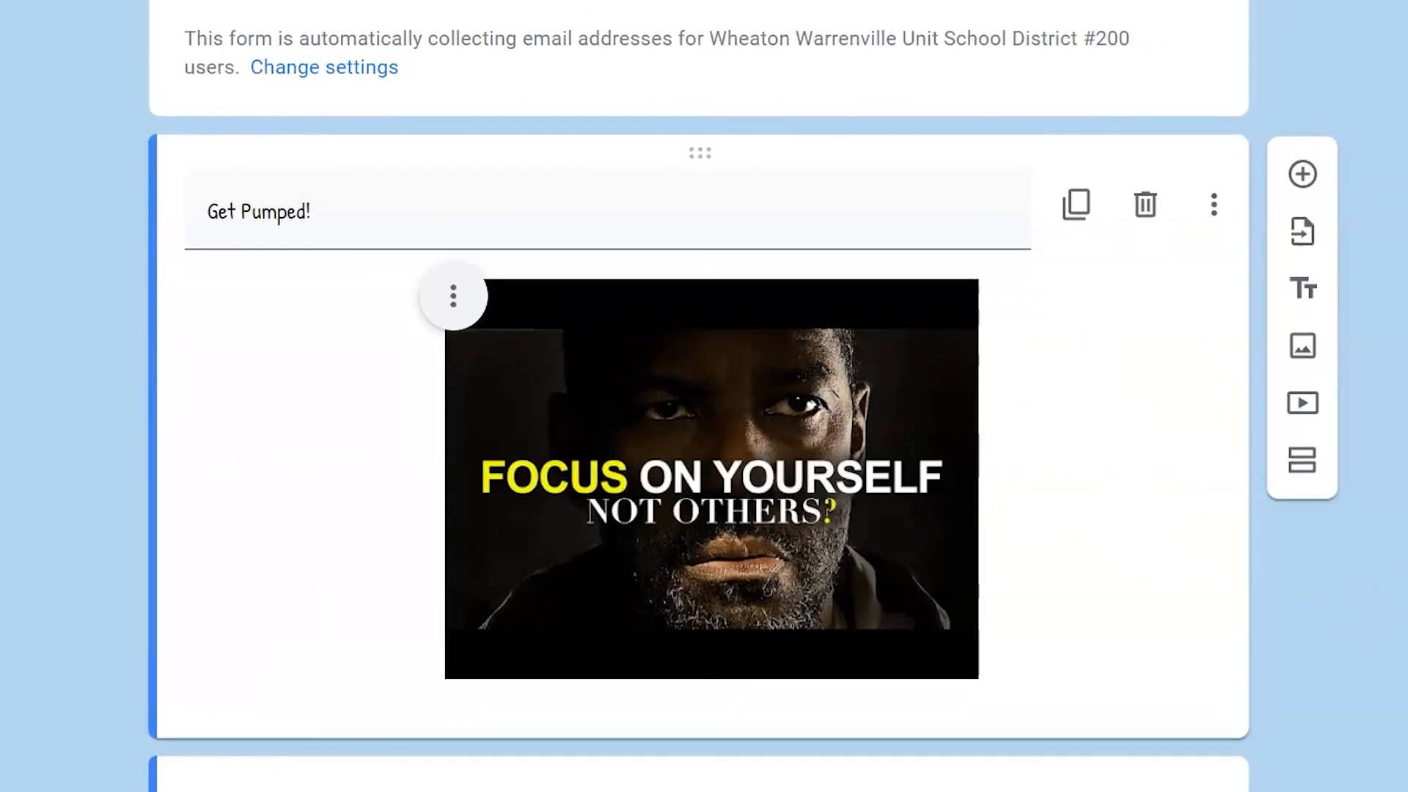
scroll(698, 396, "down", 15)
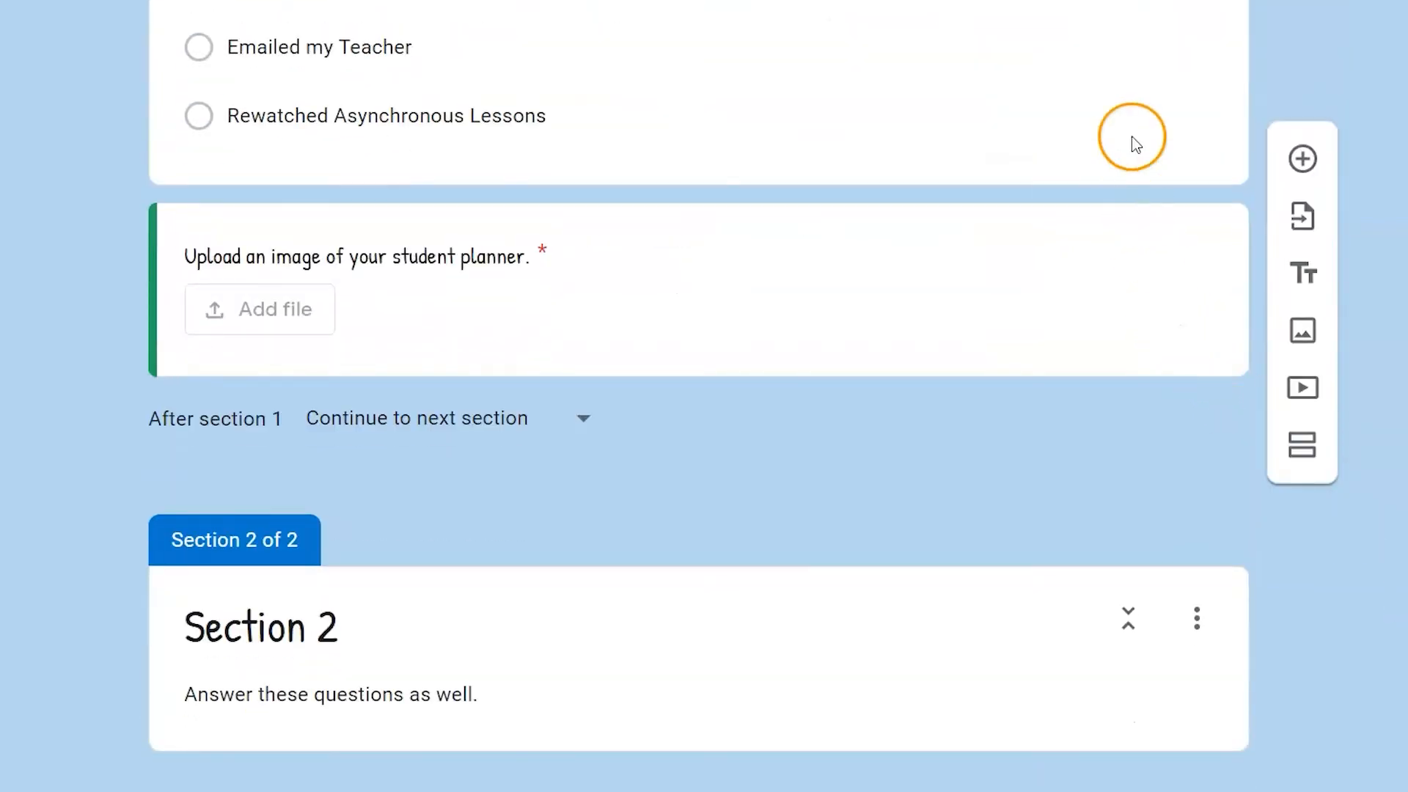
left_click(1136, 144)
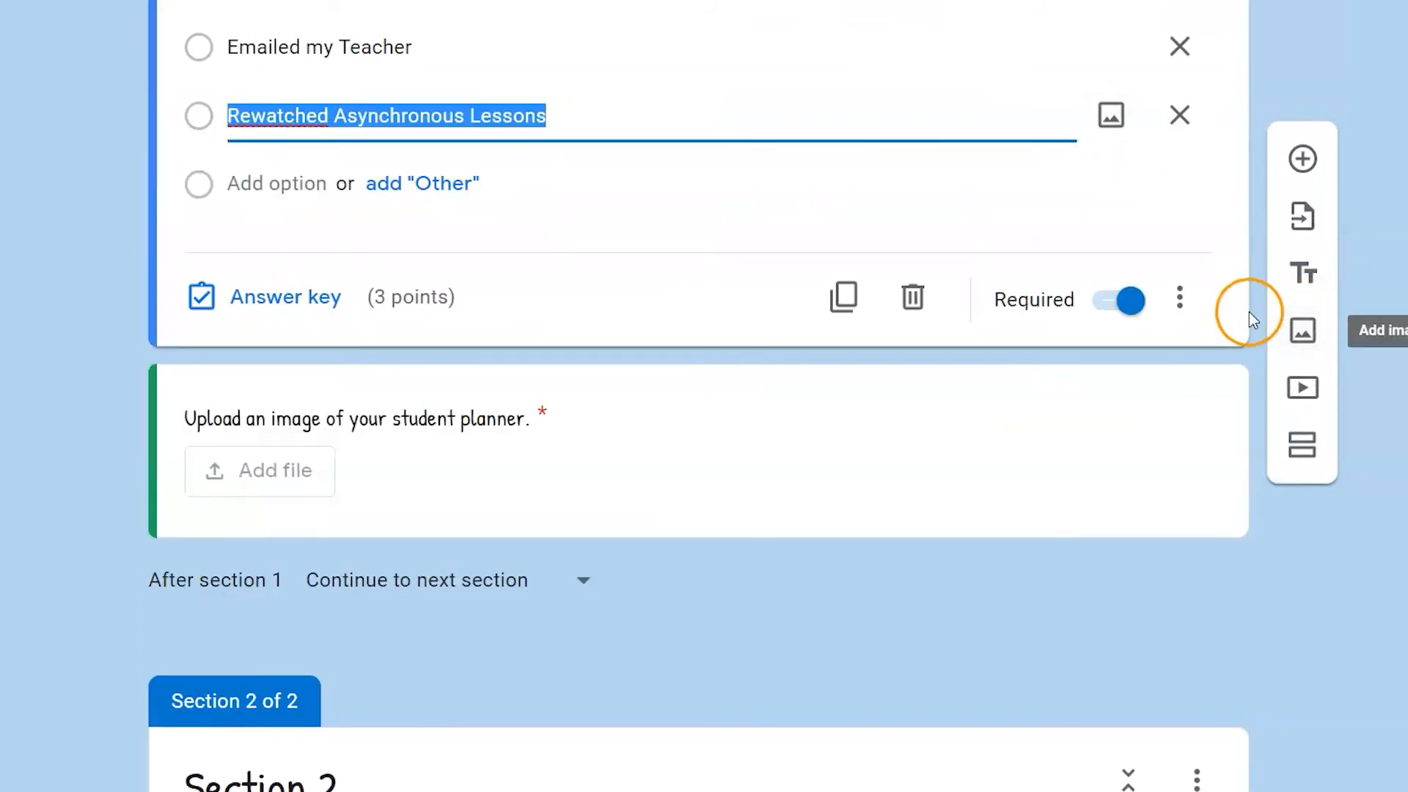
left_click(1302, 335)
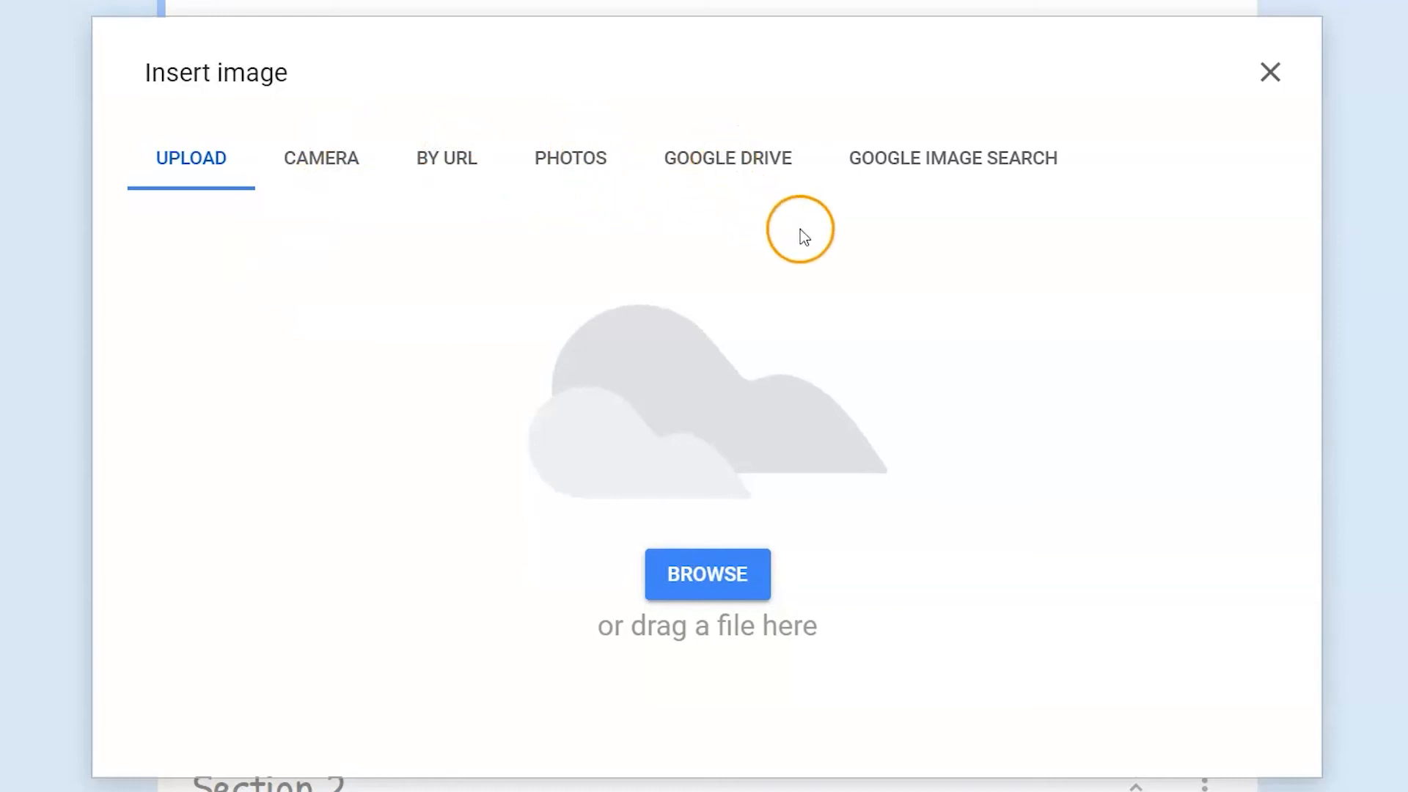
left_click(940, 174)
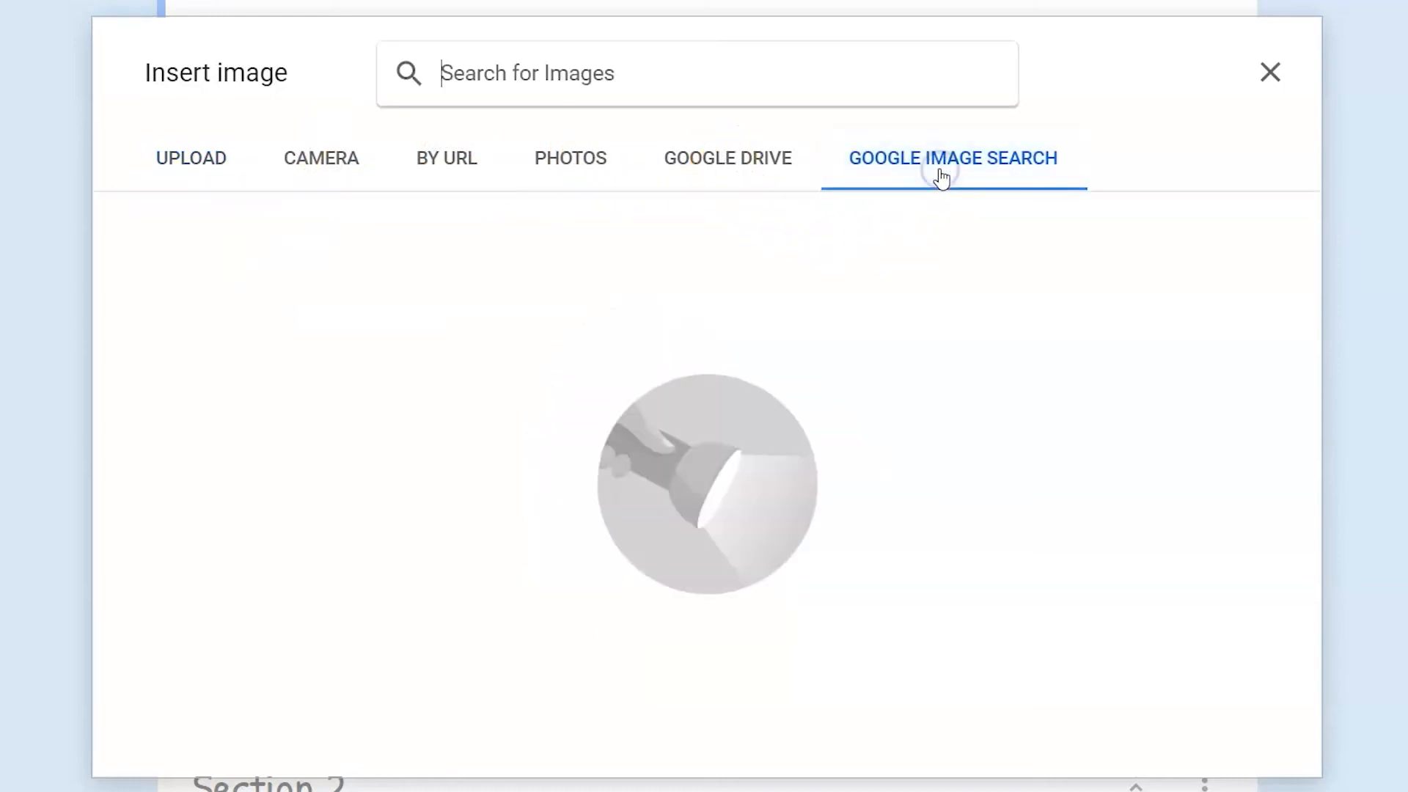
left_click(665, 58)
left_click(665, 58)
type("done")
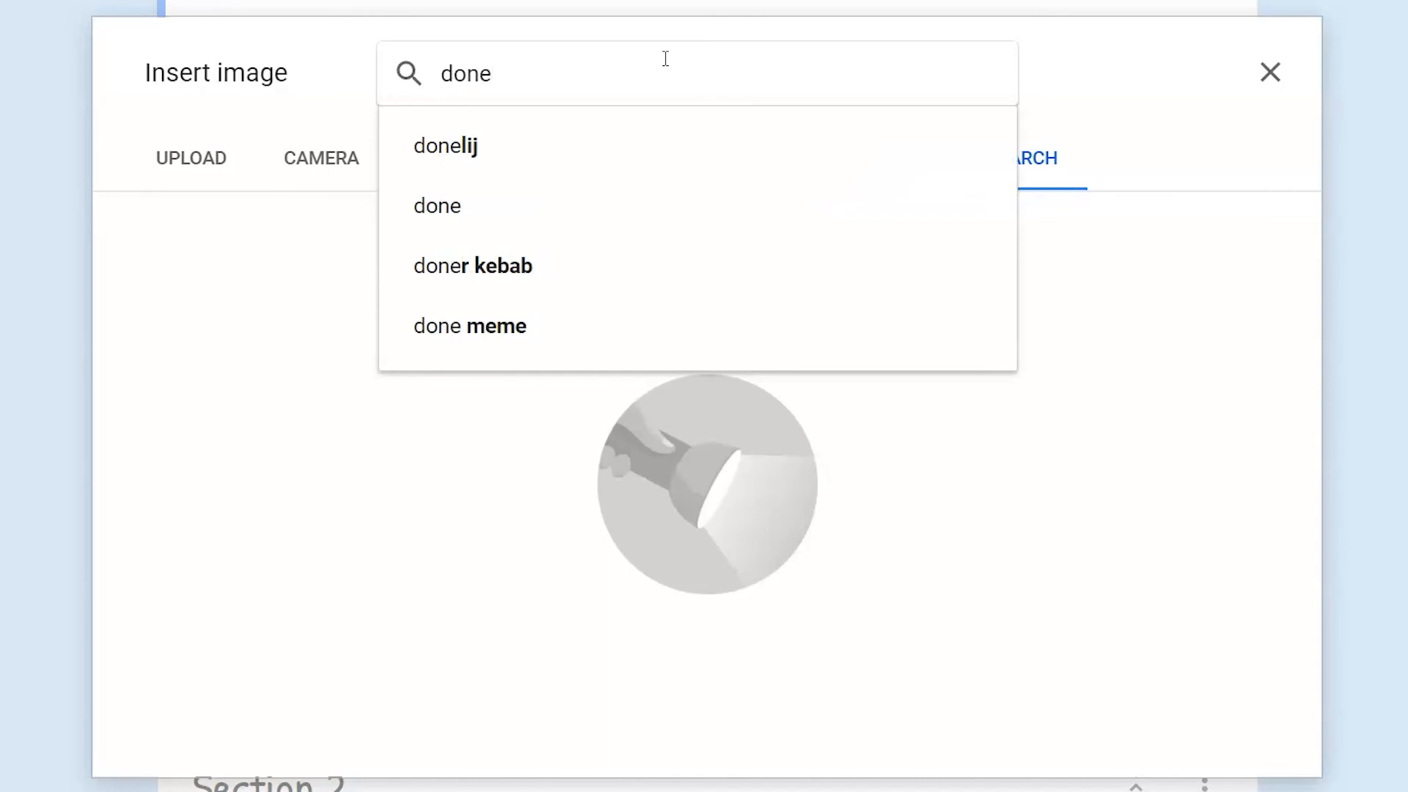
key("Return")
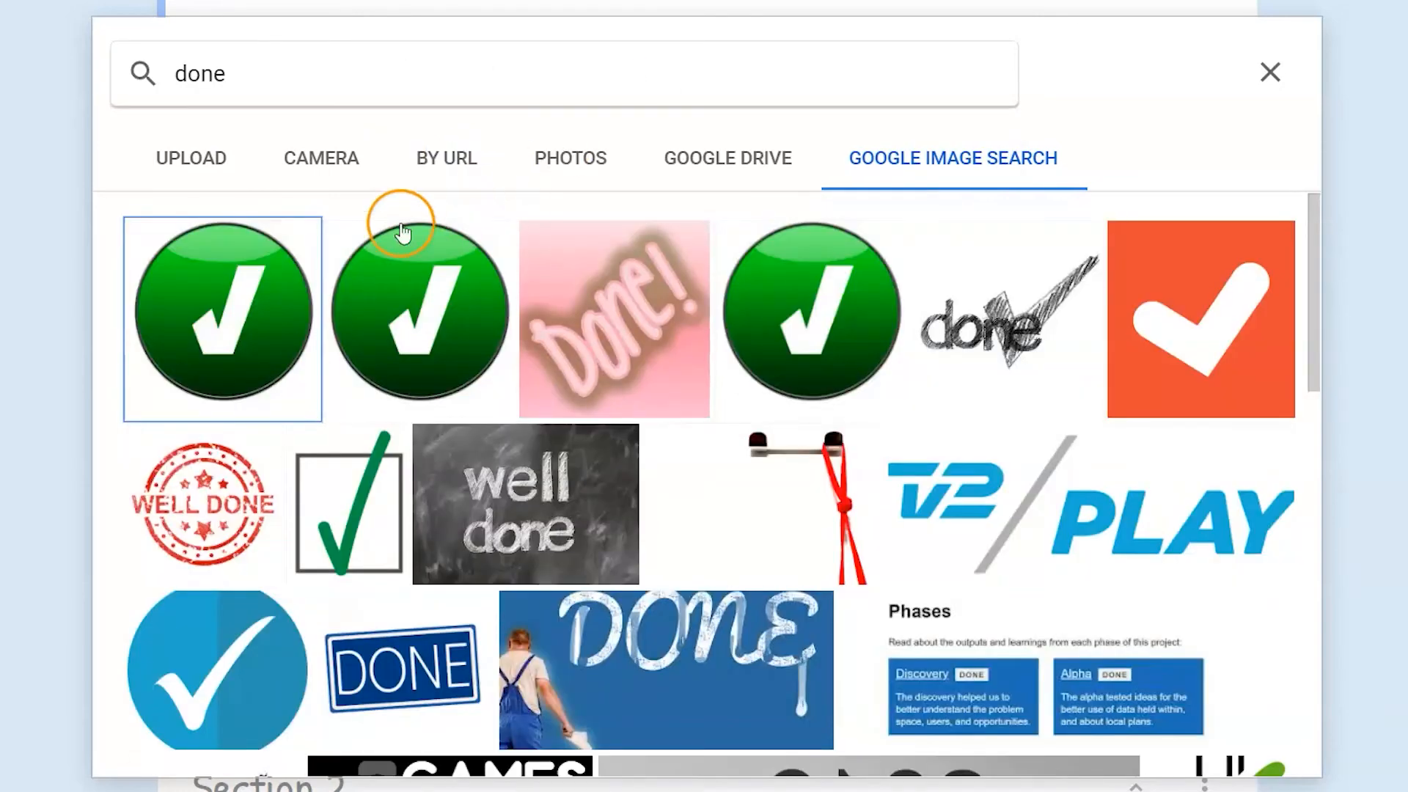
Step: Insert the blue "DONE" picture with the painter in overalls as an image block above the student planner upload question
left_click(216, 298)
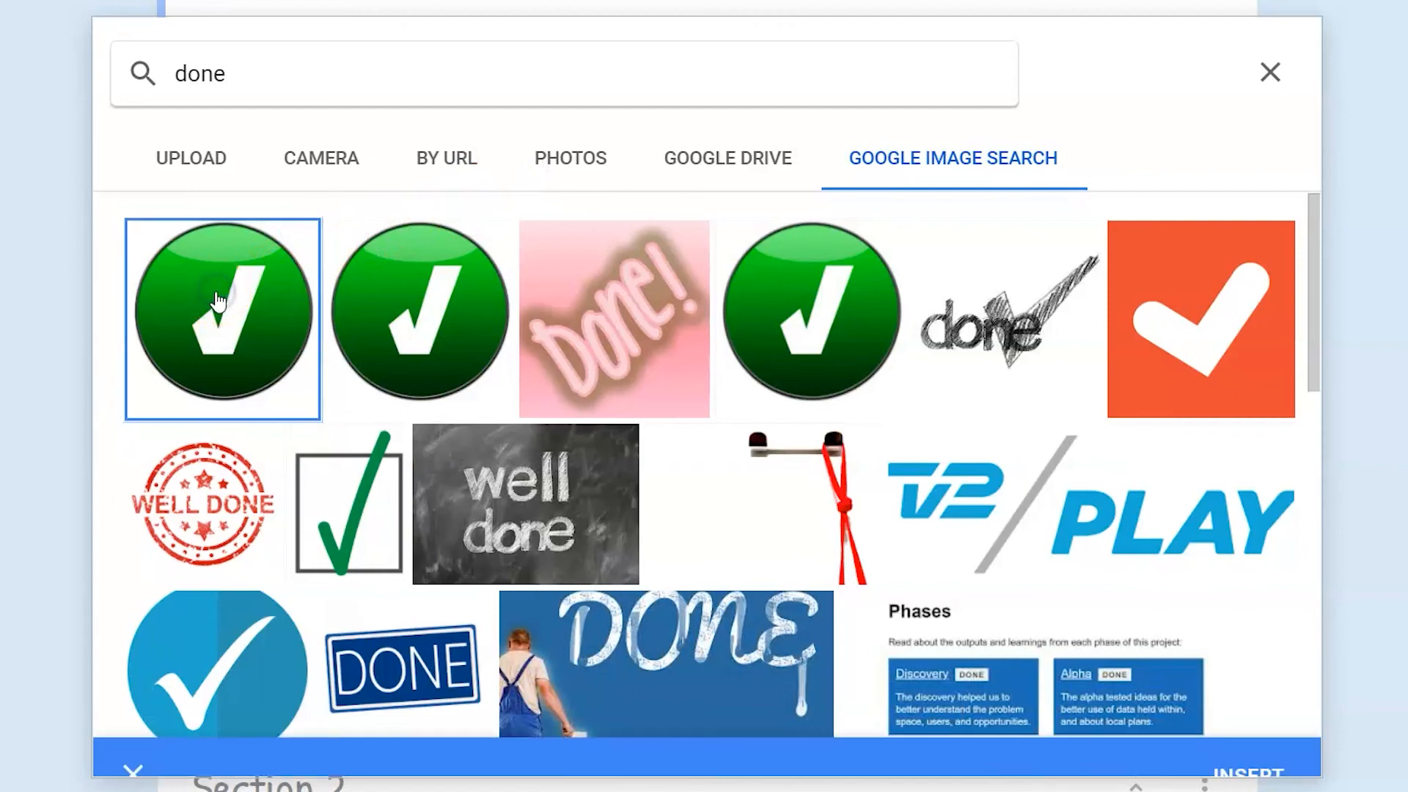
left_click(733, 628)
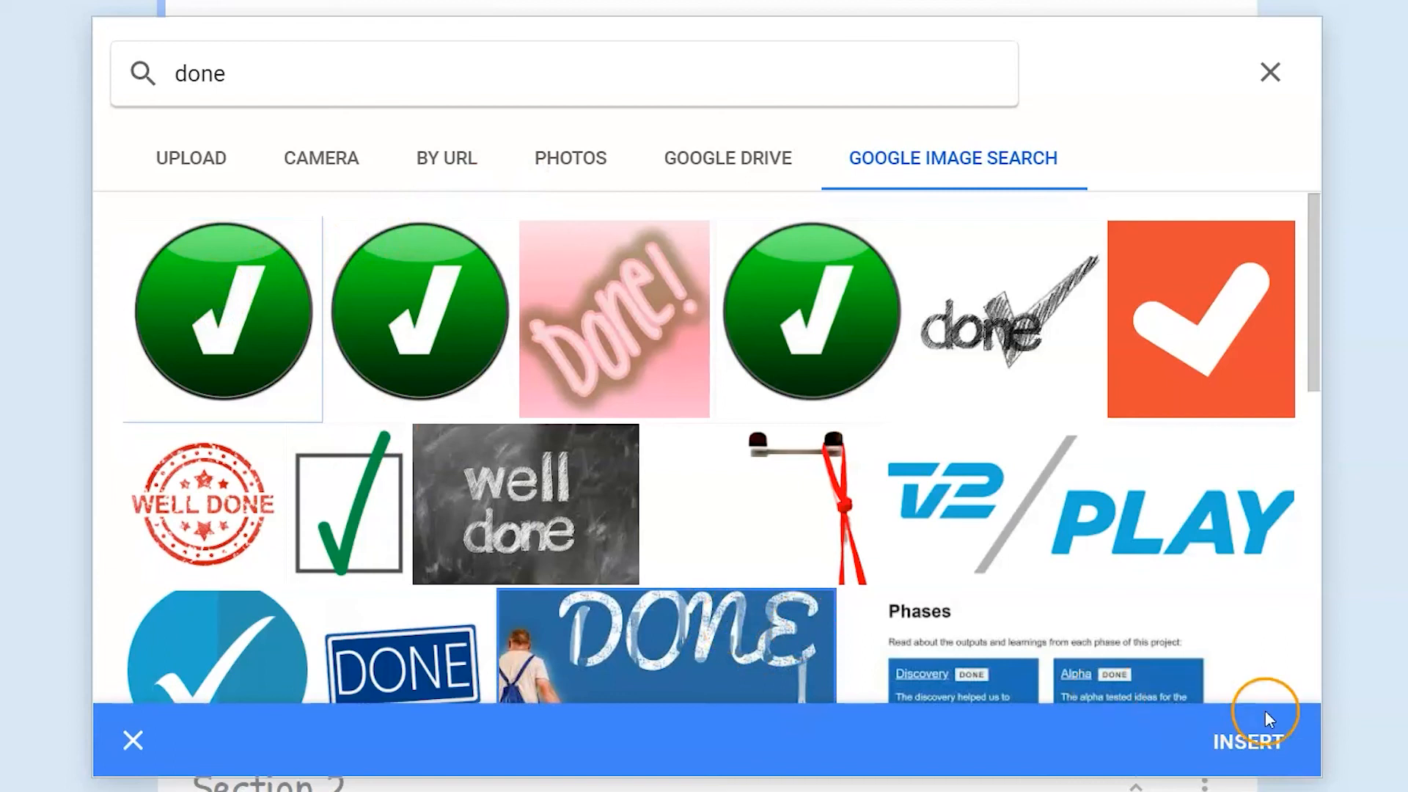
left_click(1265, 748)
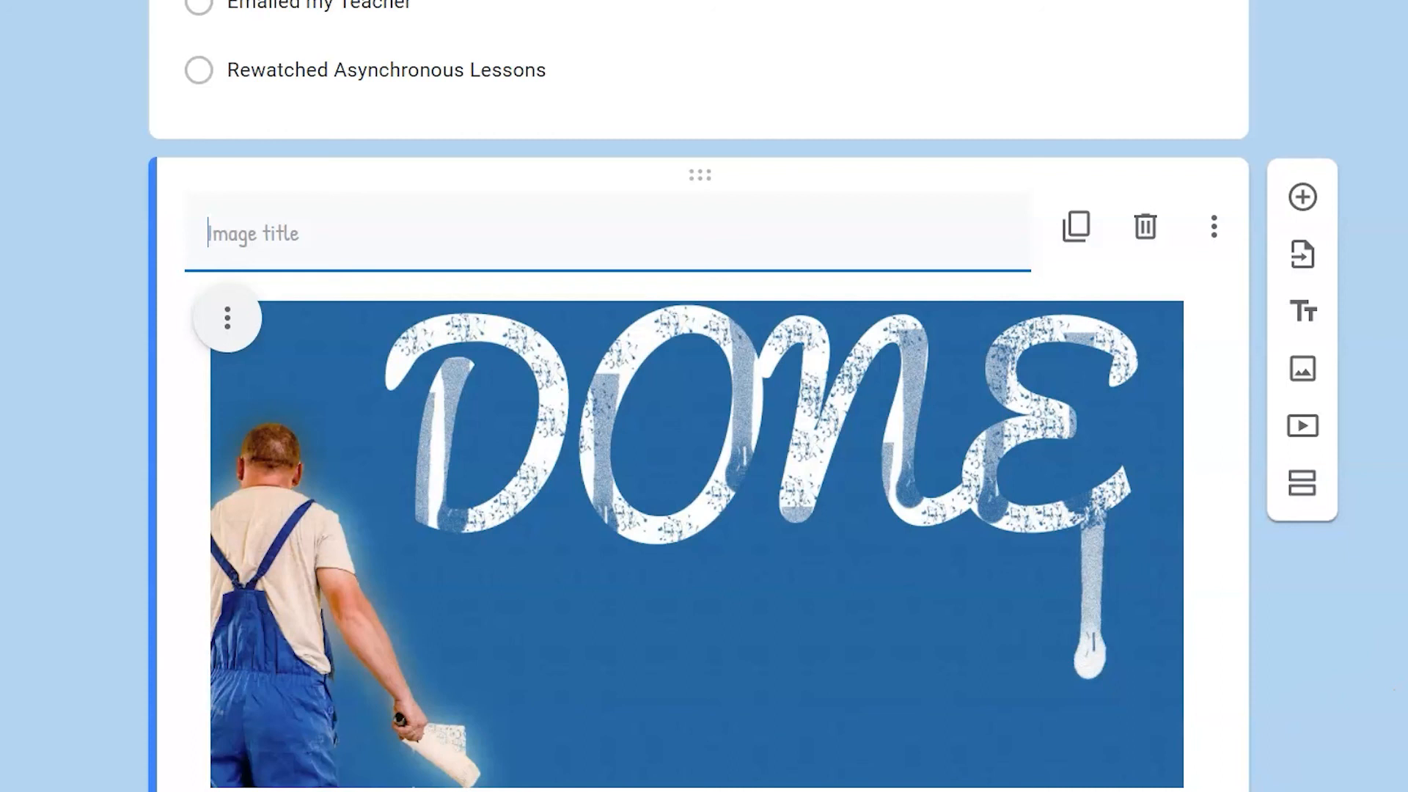
scroll(704, 396, "down", 5)
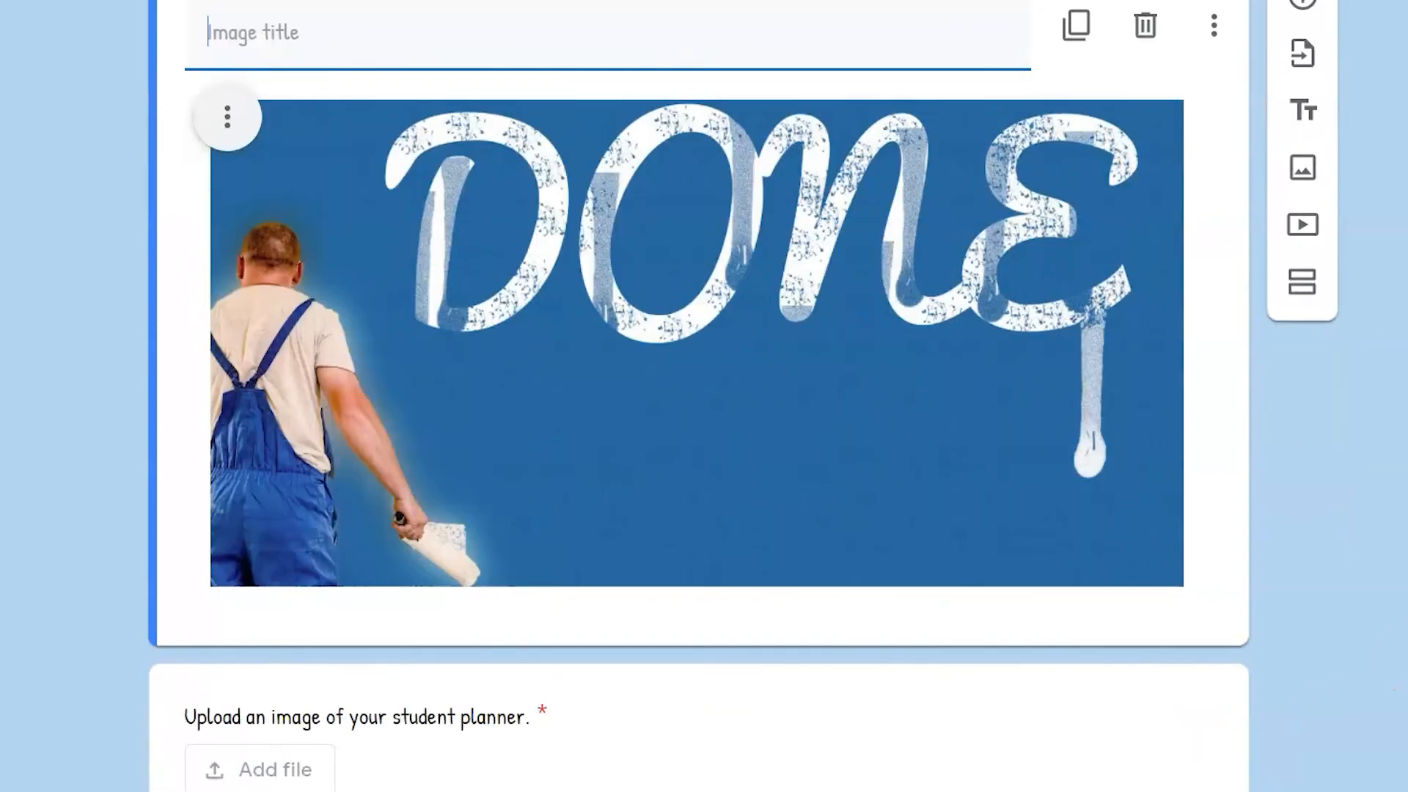